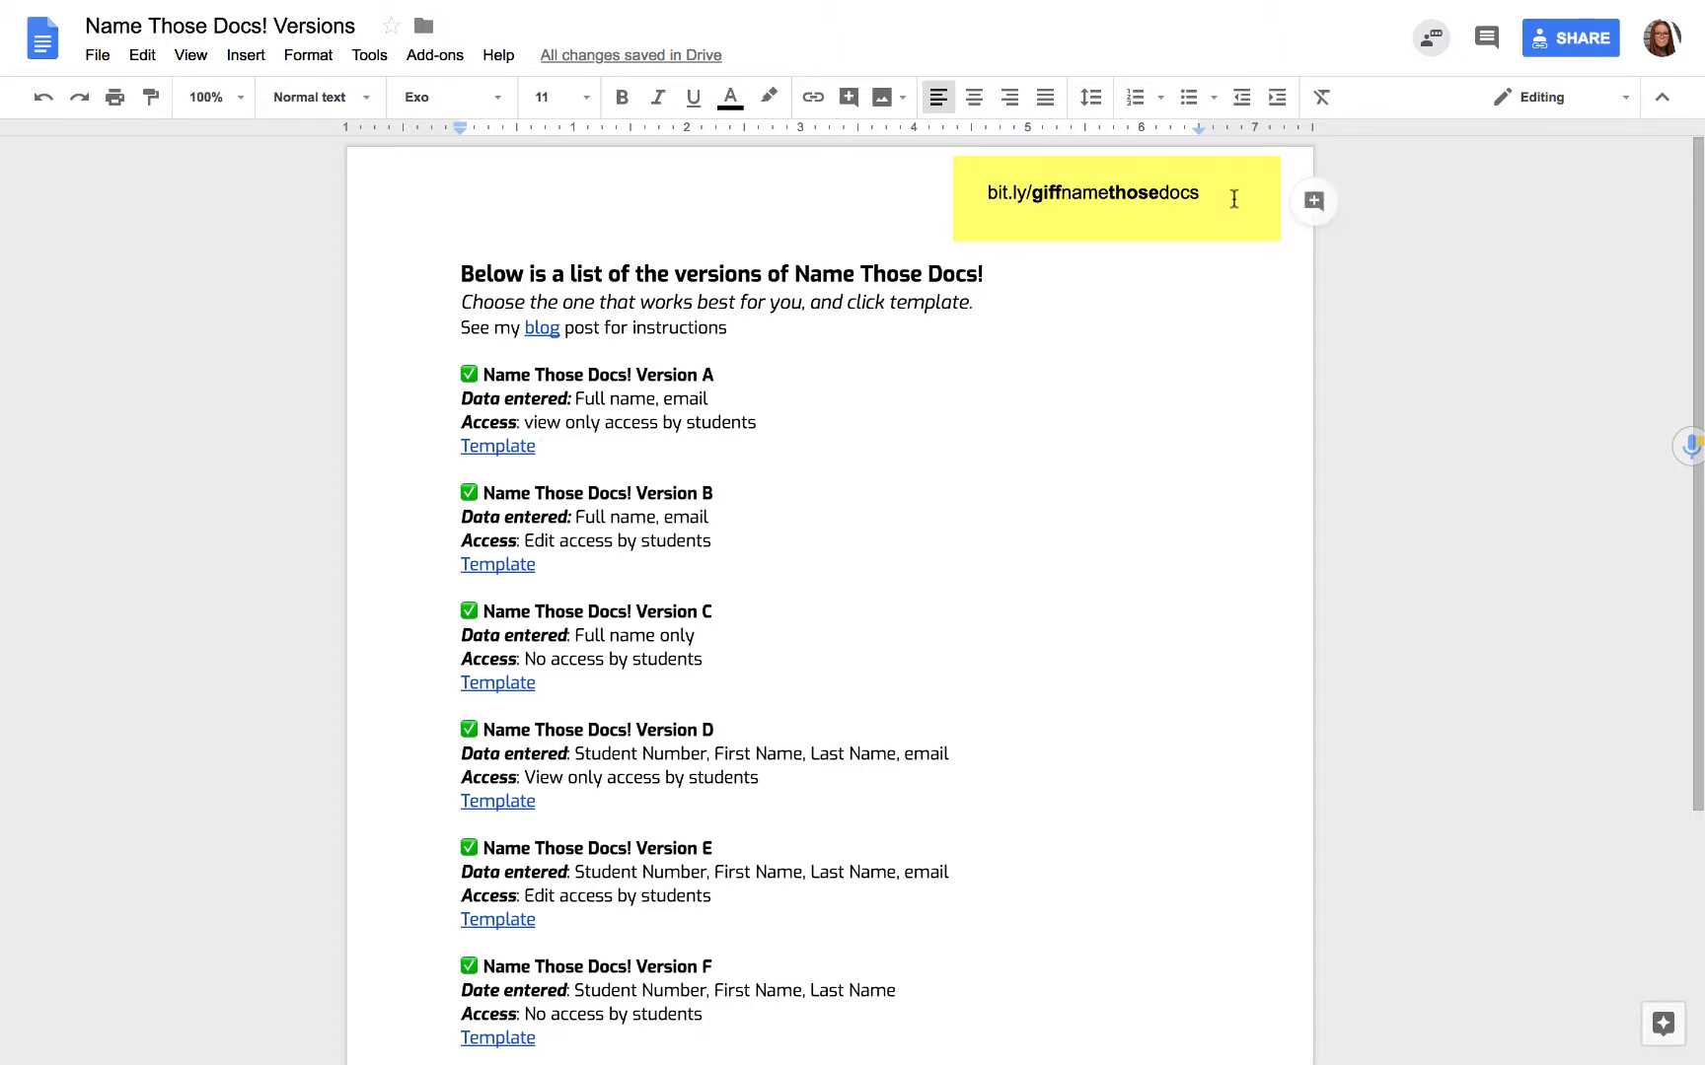
Create a spreadsheet from the Name Those Docs! Version F template linked in the versions list.
scroll(997, 441, down, 2)
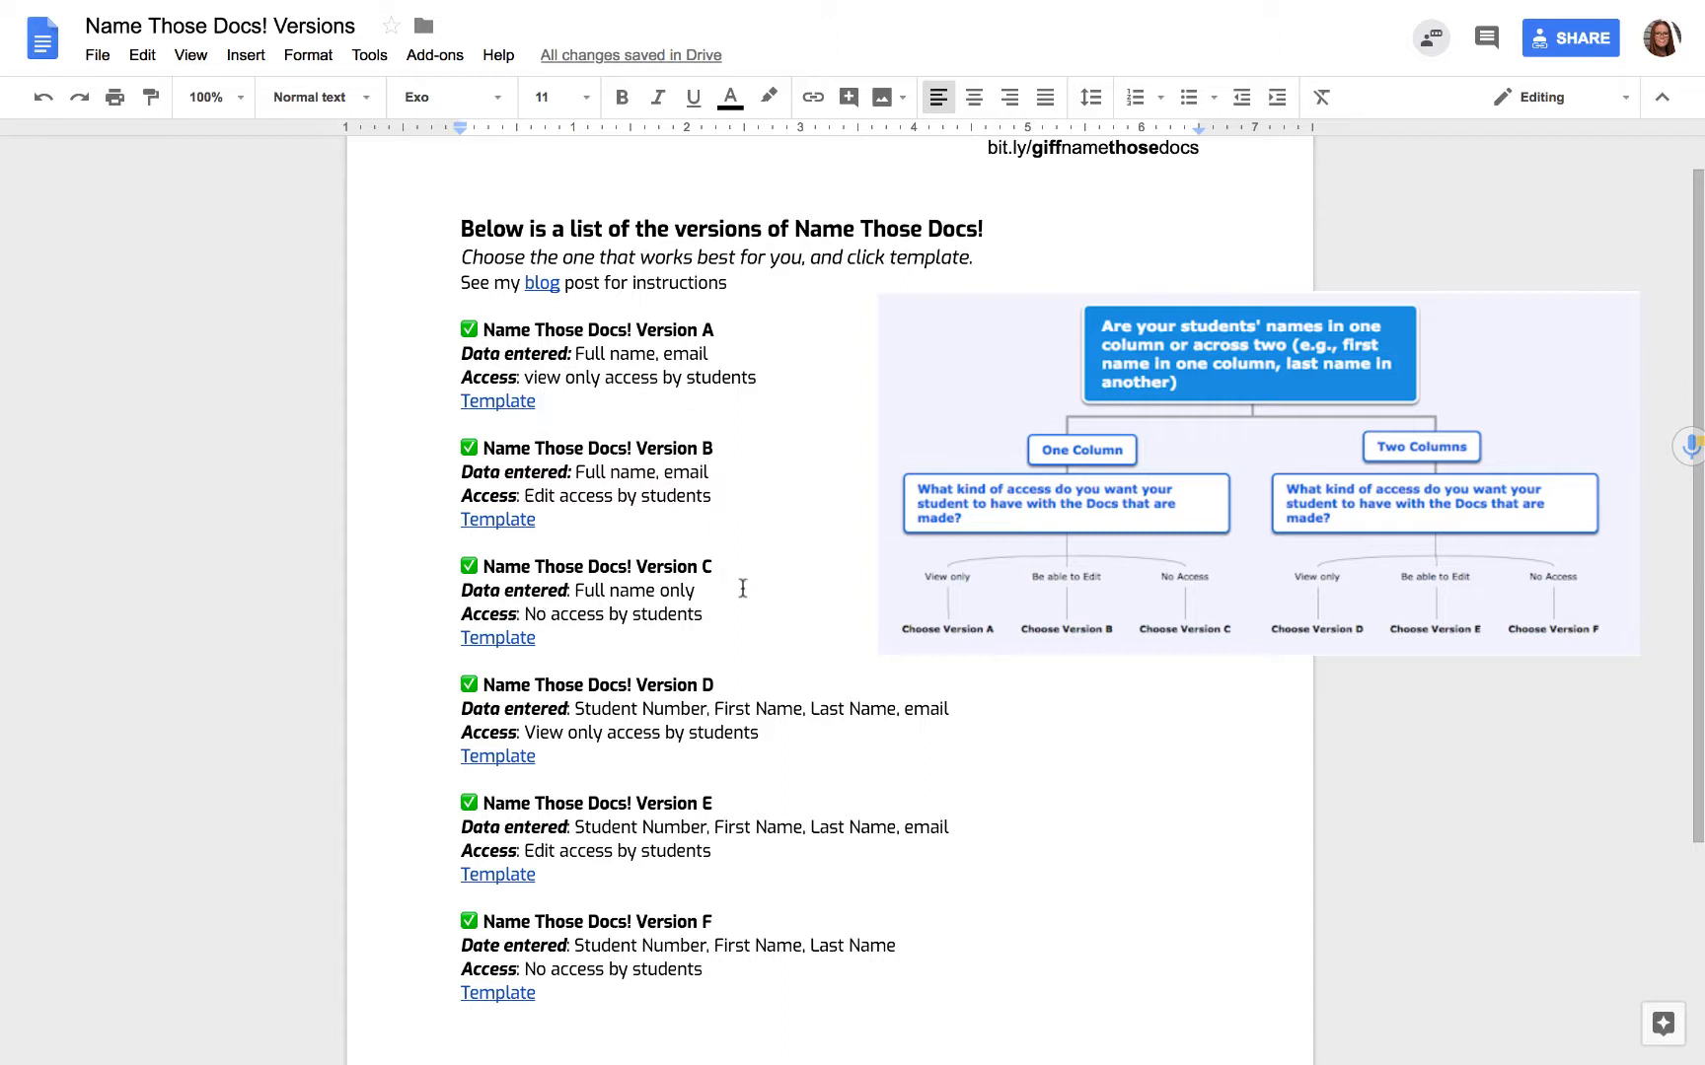
scroll(523, 868, down, 2)
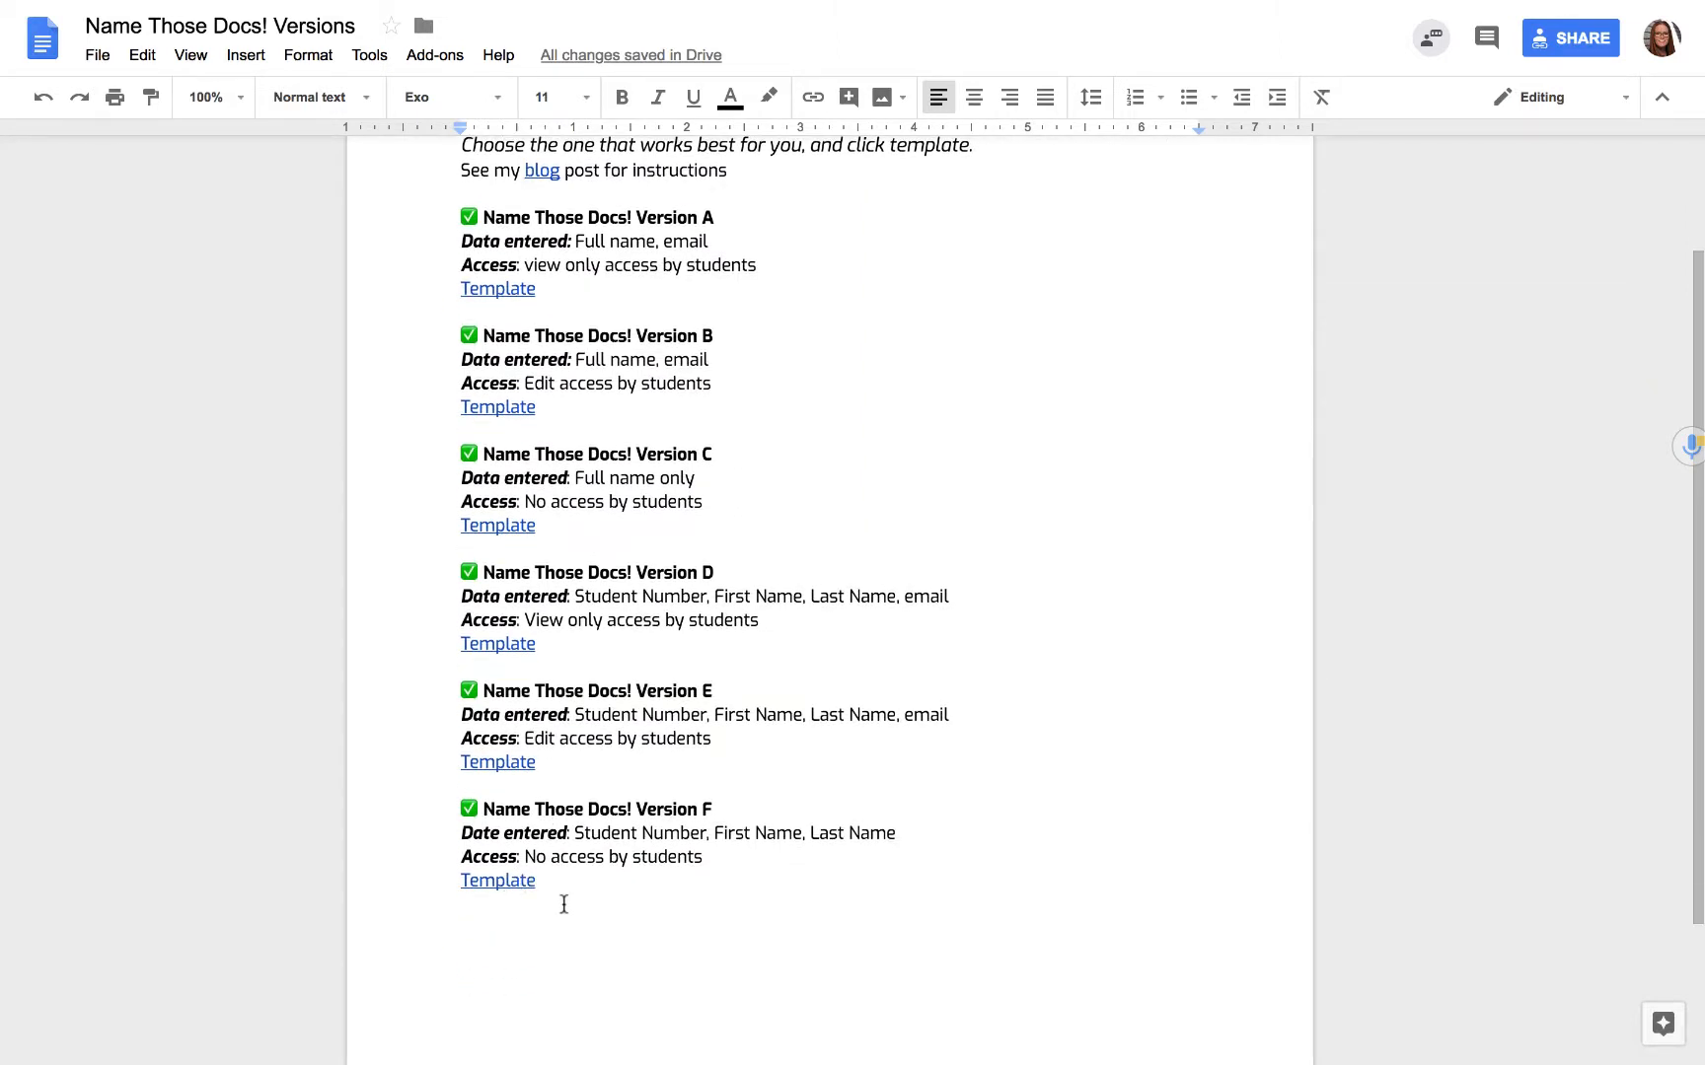
click(499, 884)
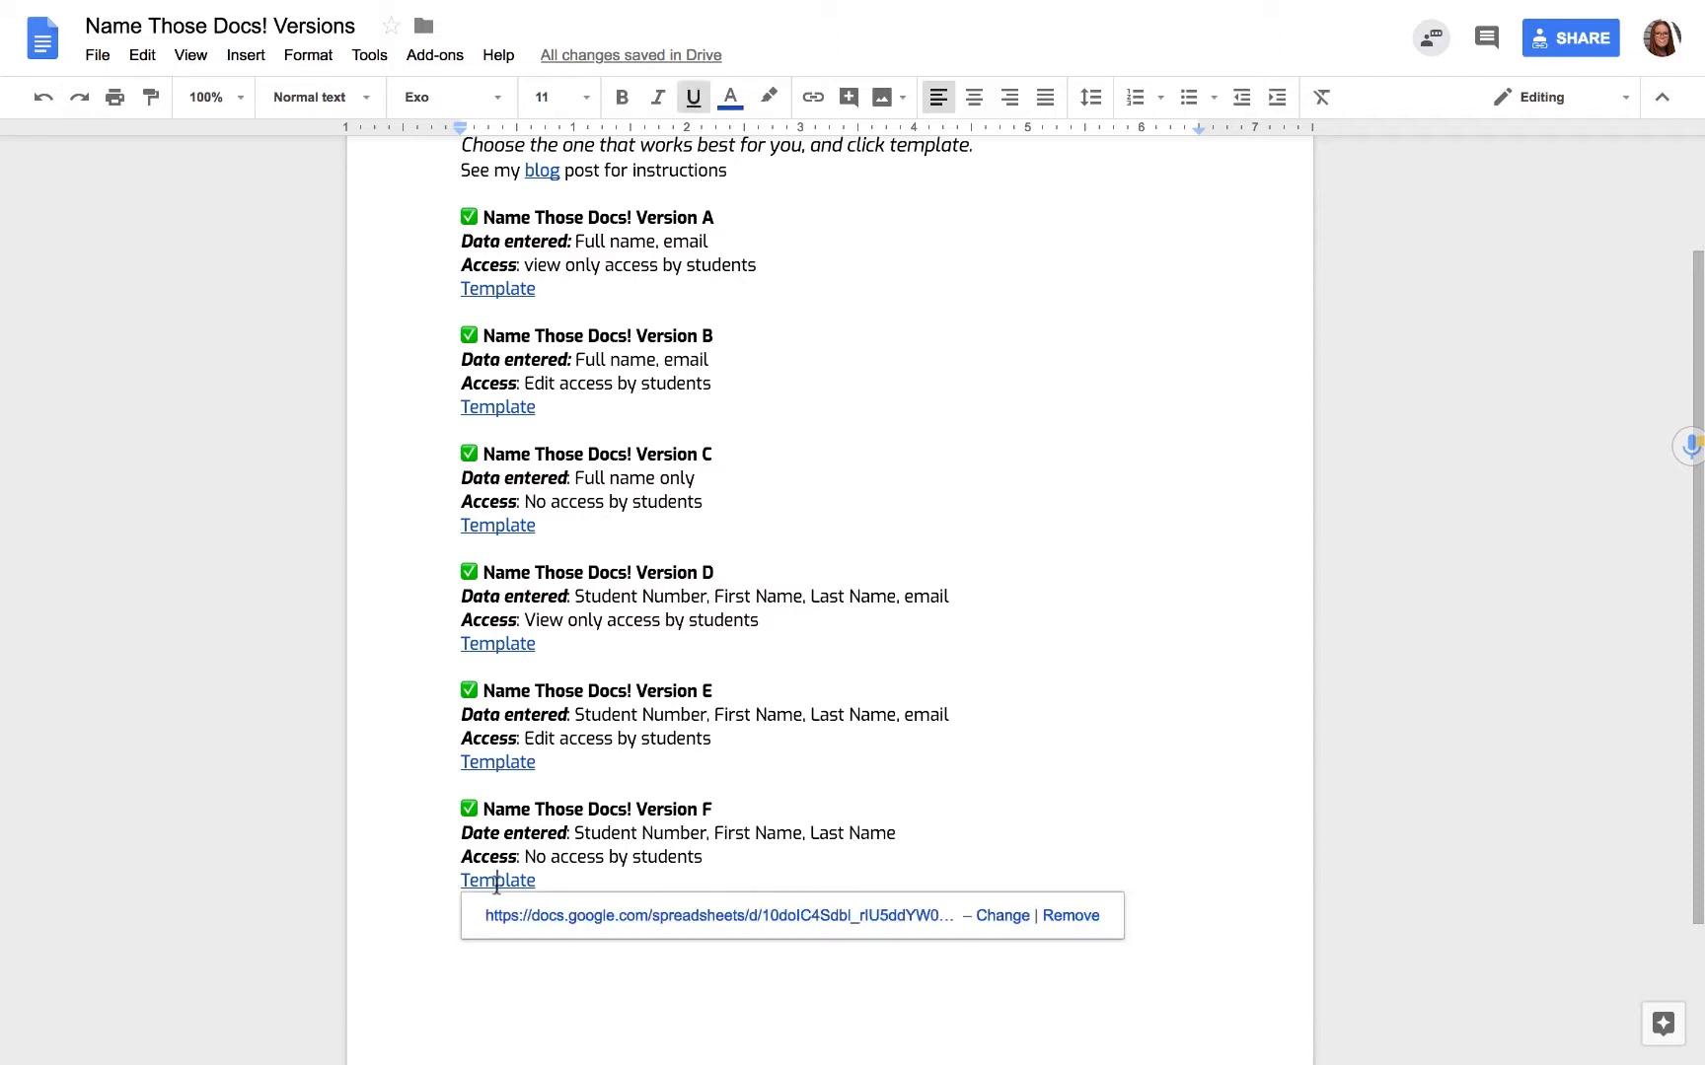
click(526, 919)
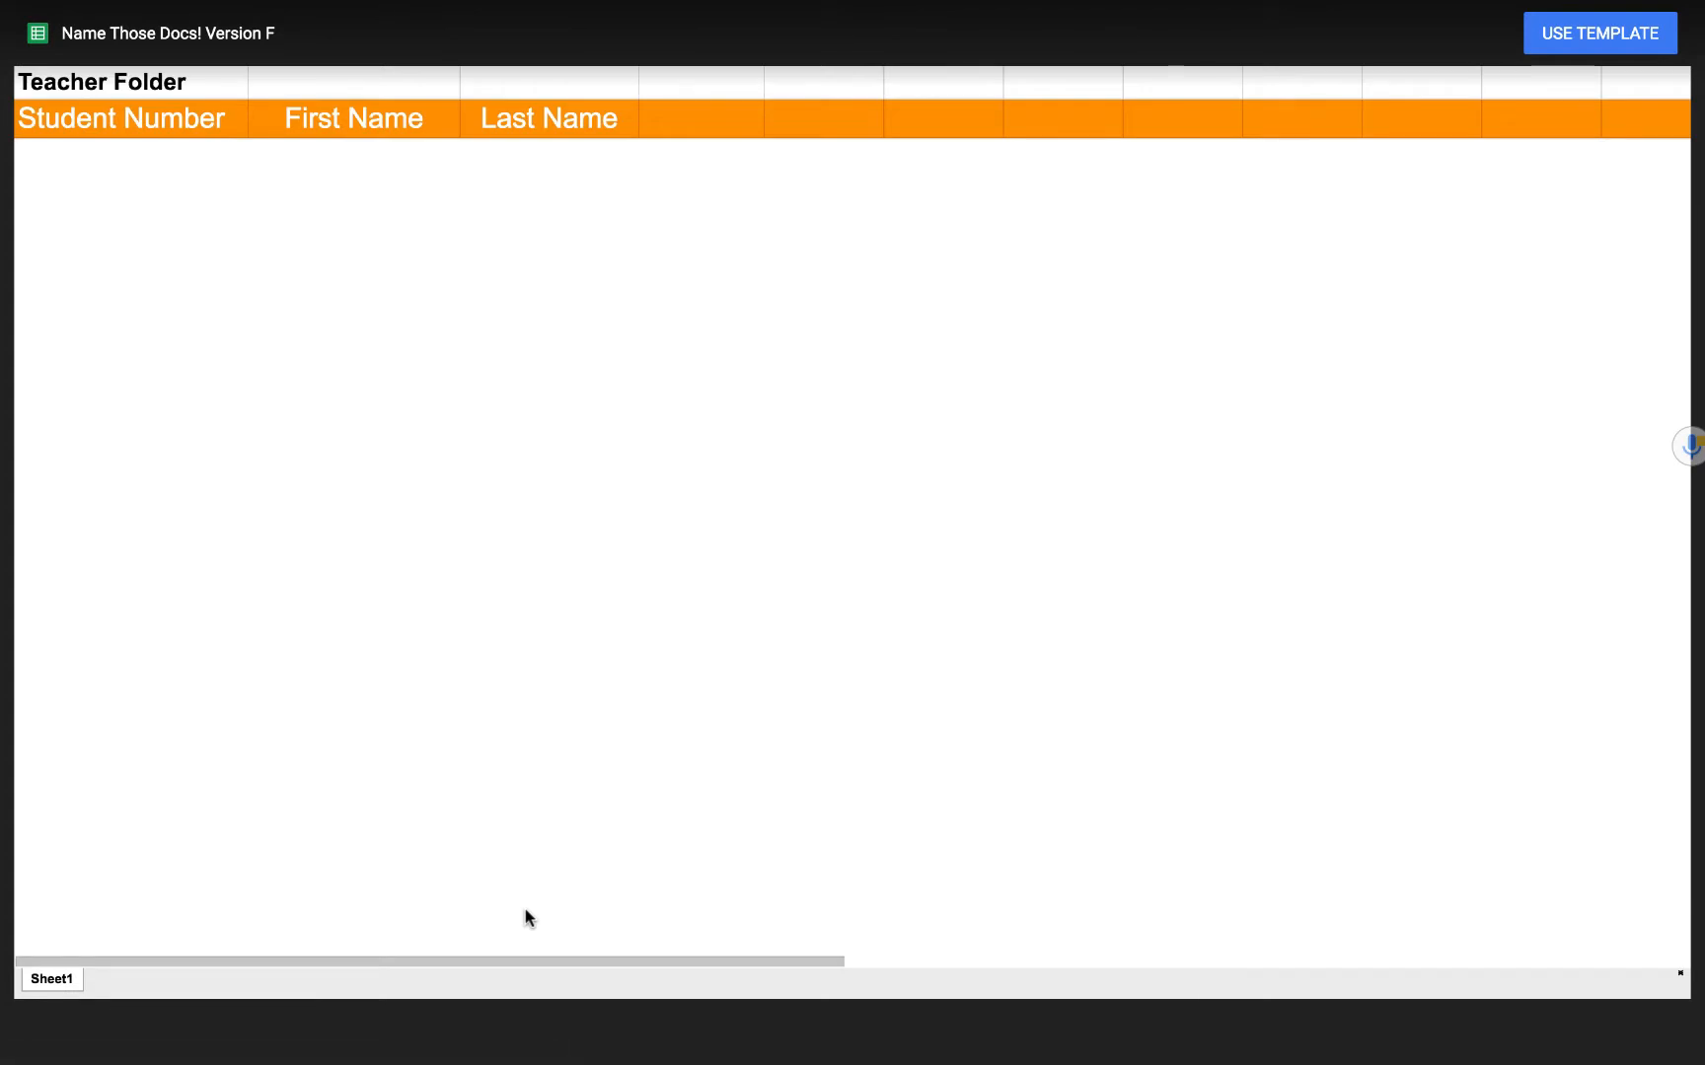
click(1621, 45)
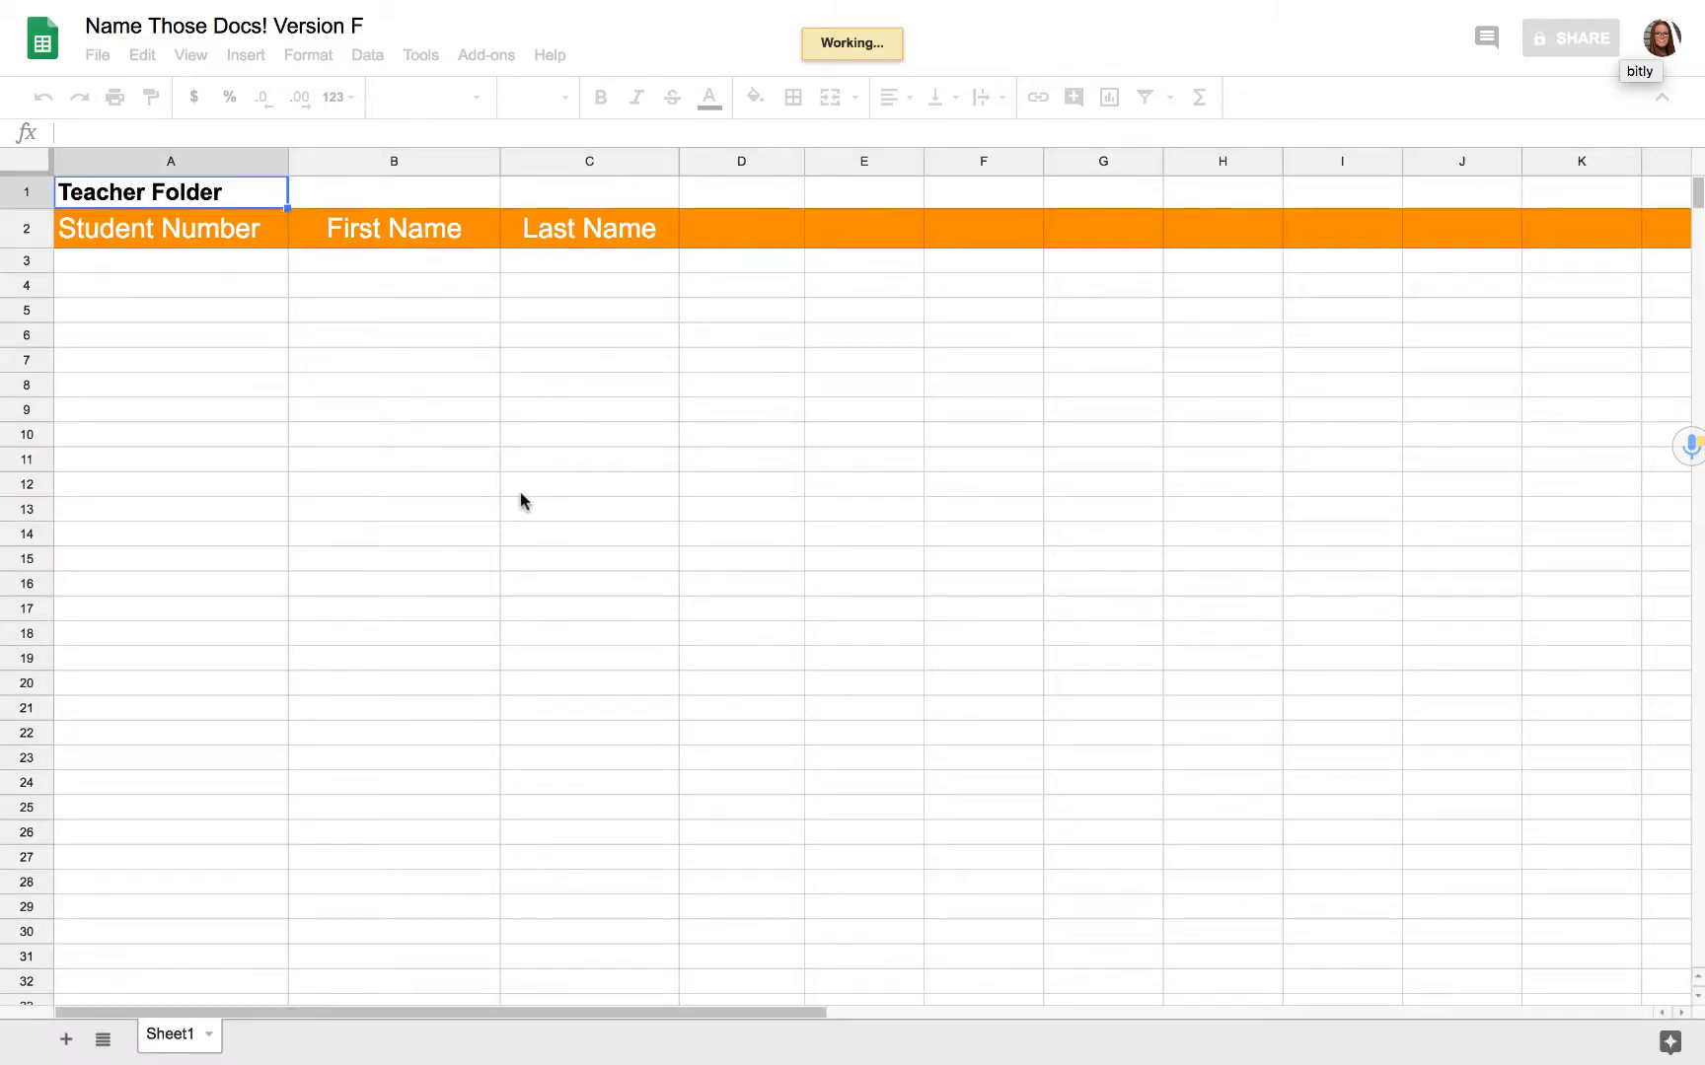
Switch to the Sample Roster spreadsheet and copy all student numbers, first names and last names (A2:C13) from the 4 column sheet.
mouse_move(802, 3)
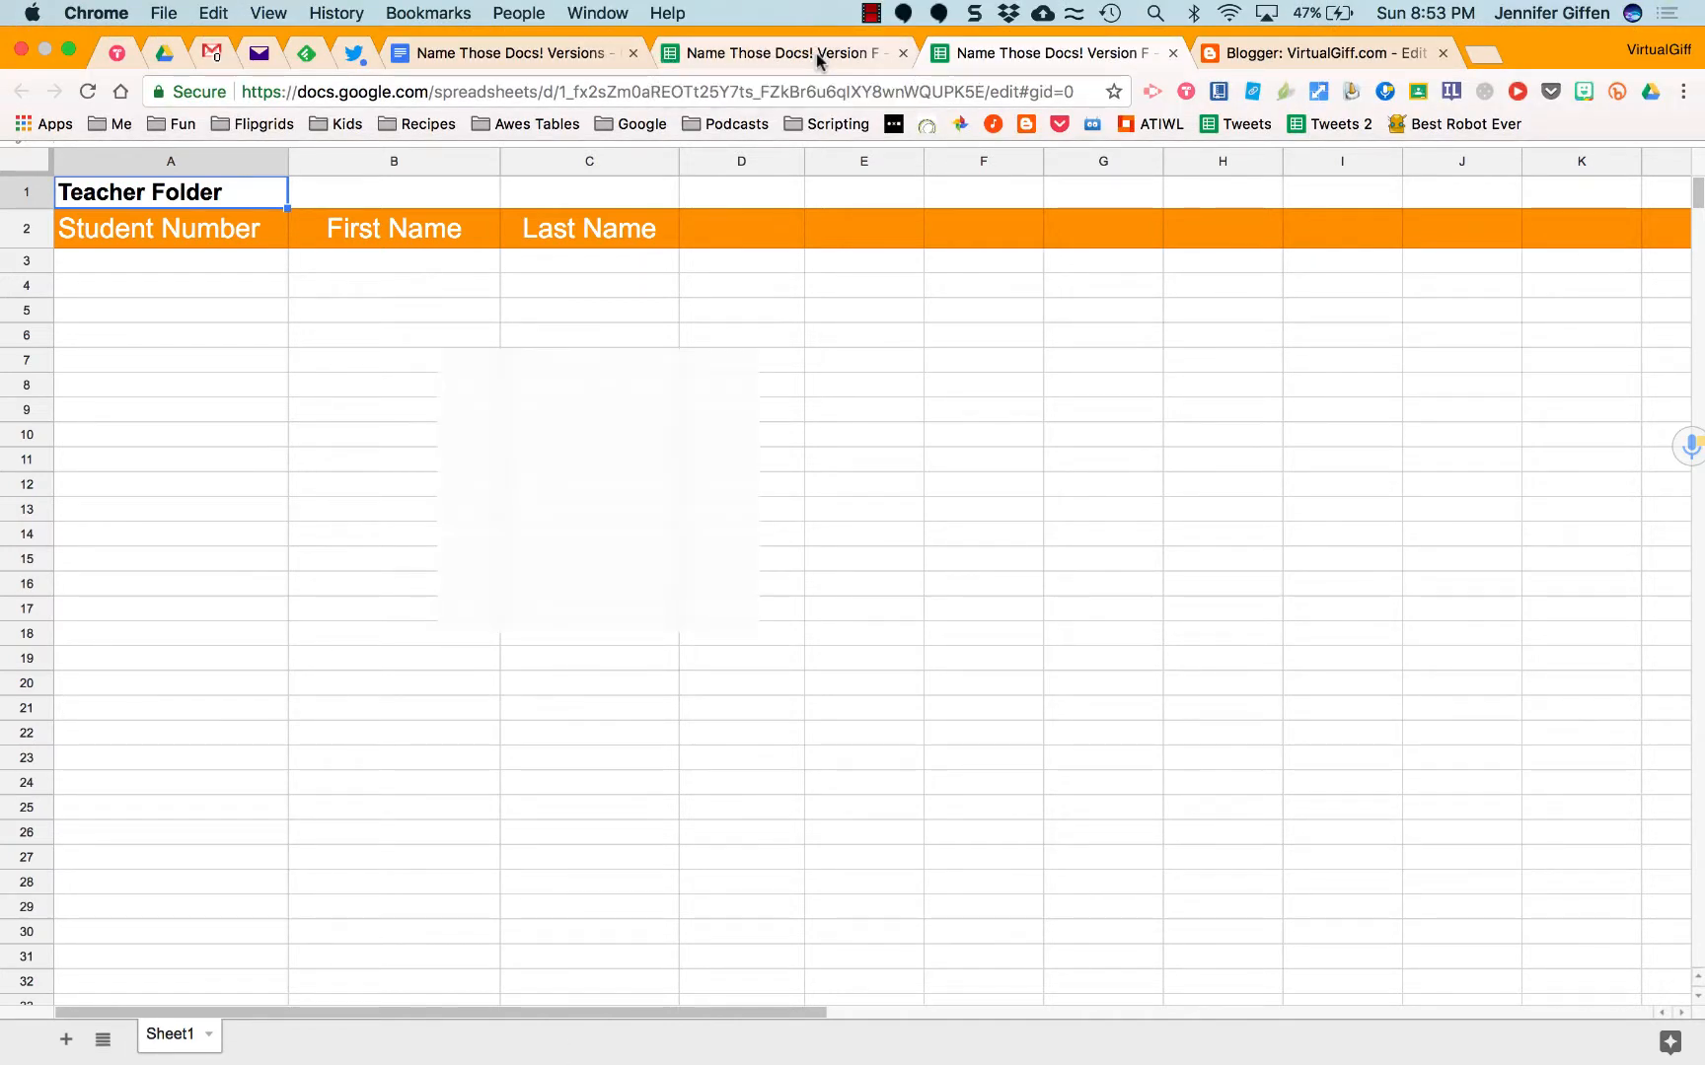
key(ctrl+Up)
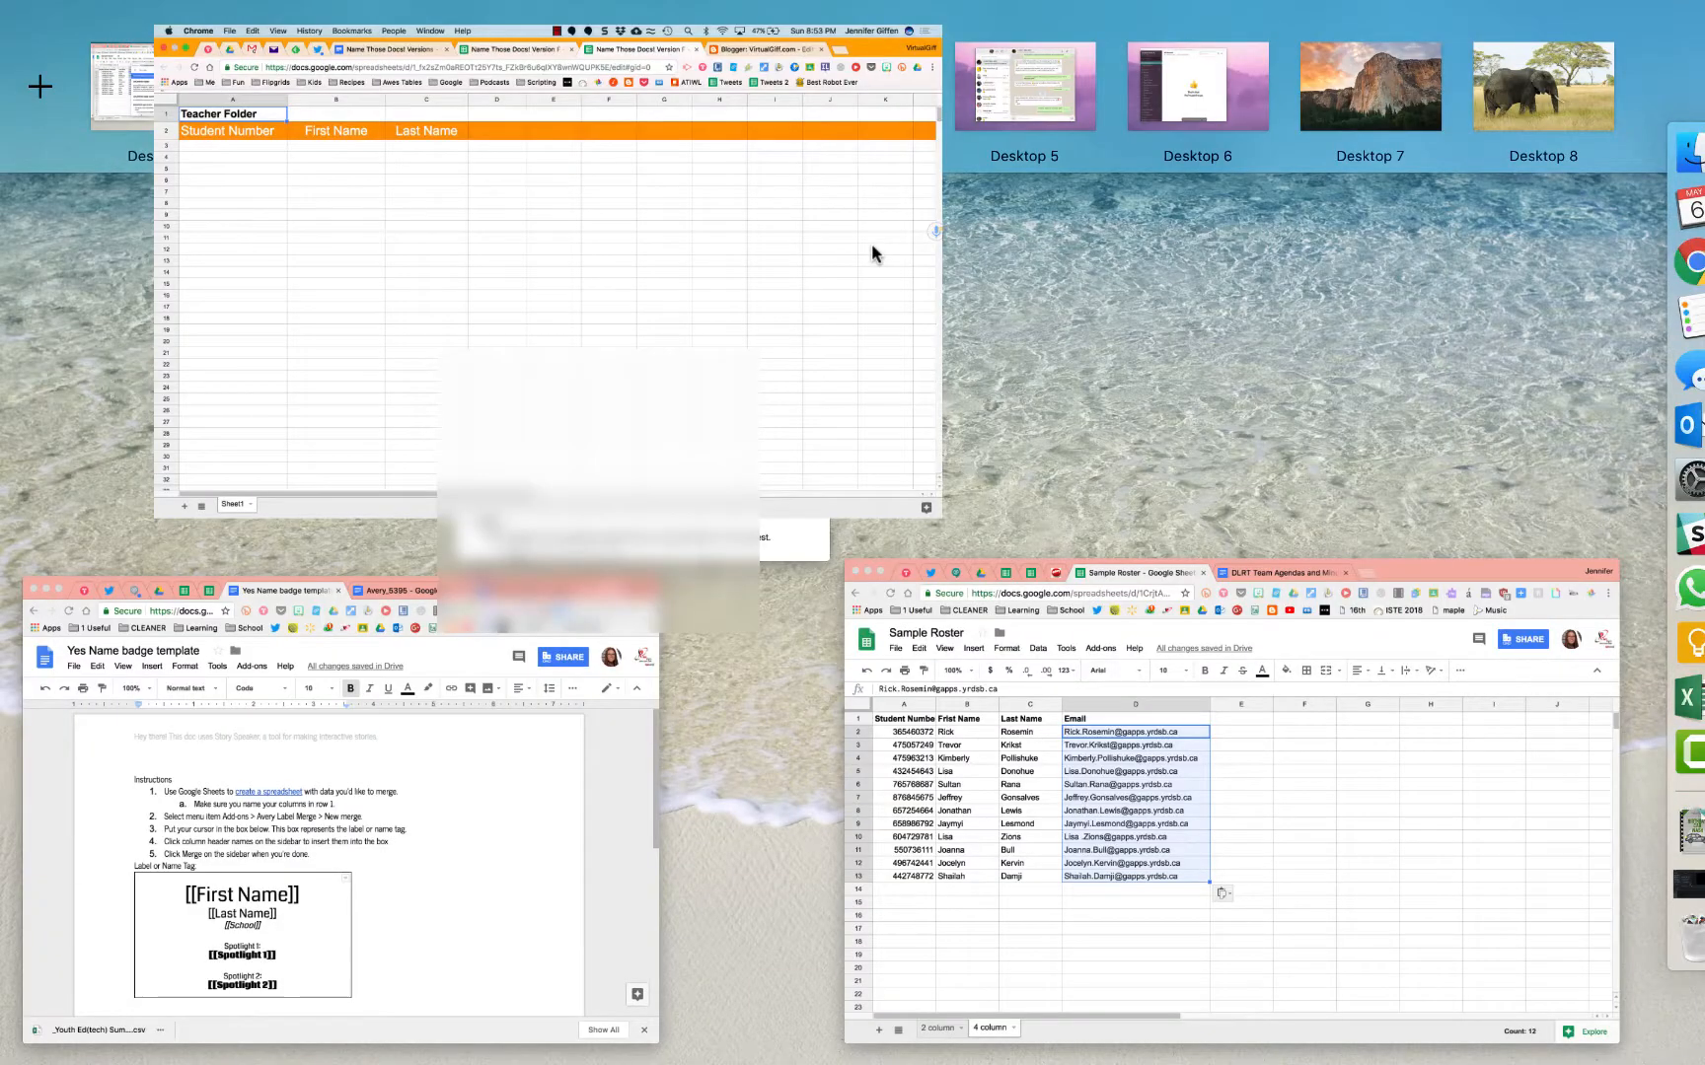
click(1077, 692)
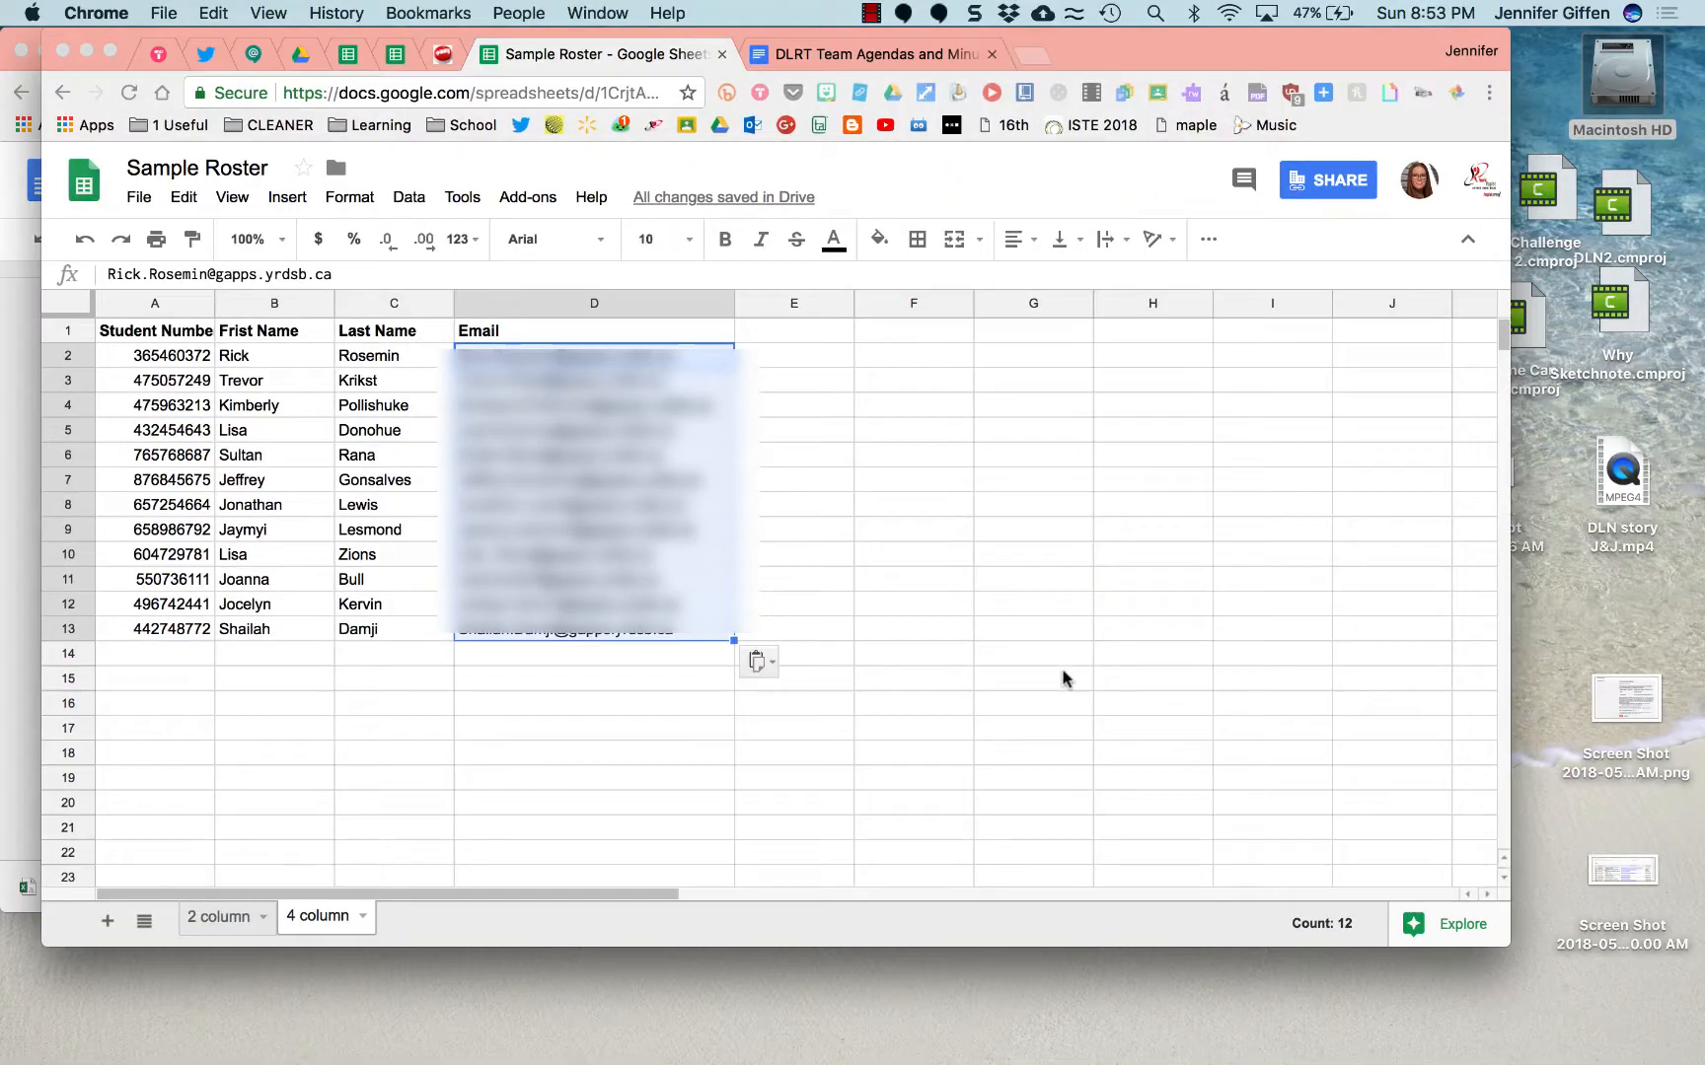
click(359, 437)
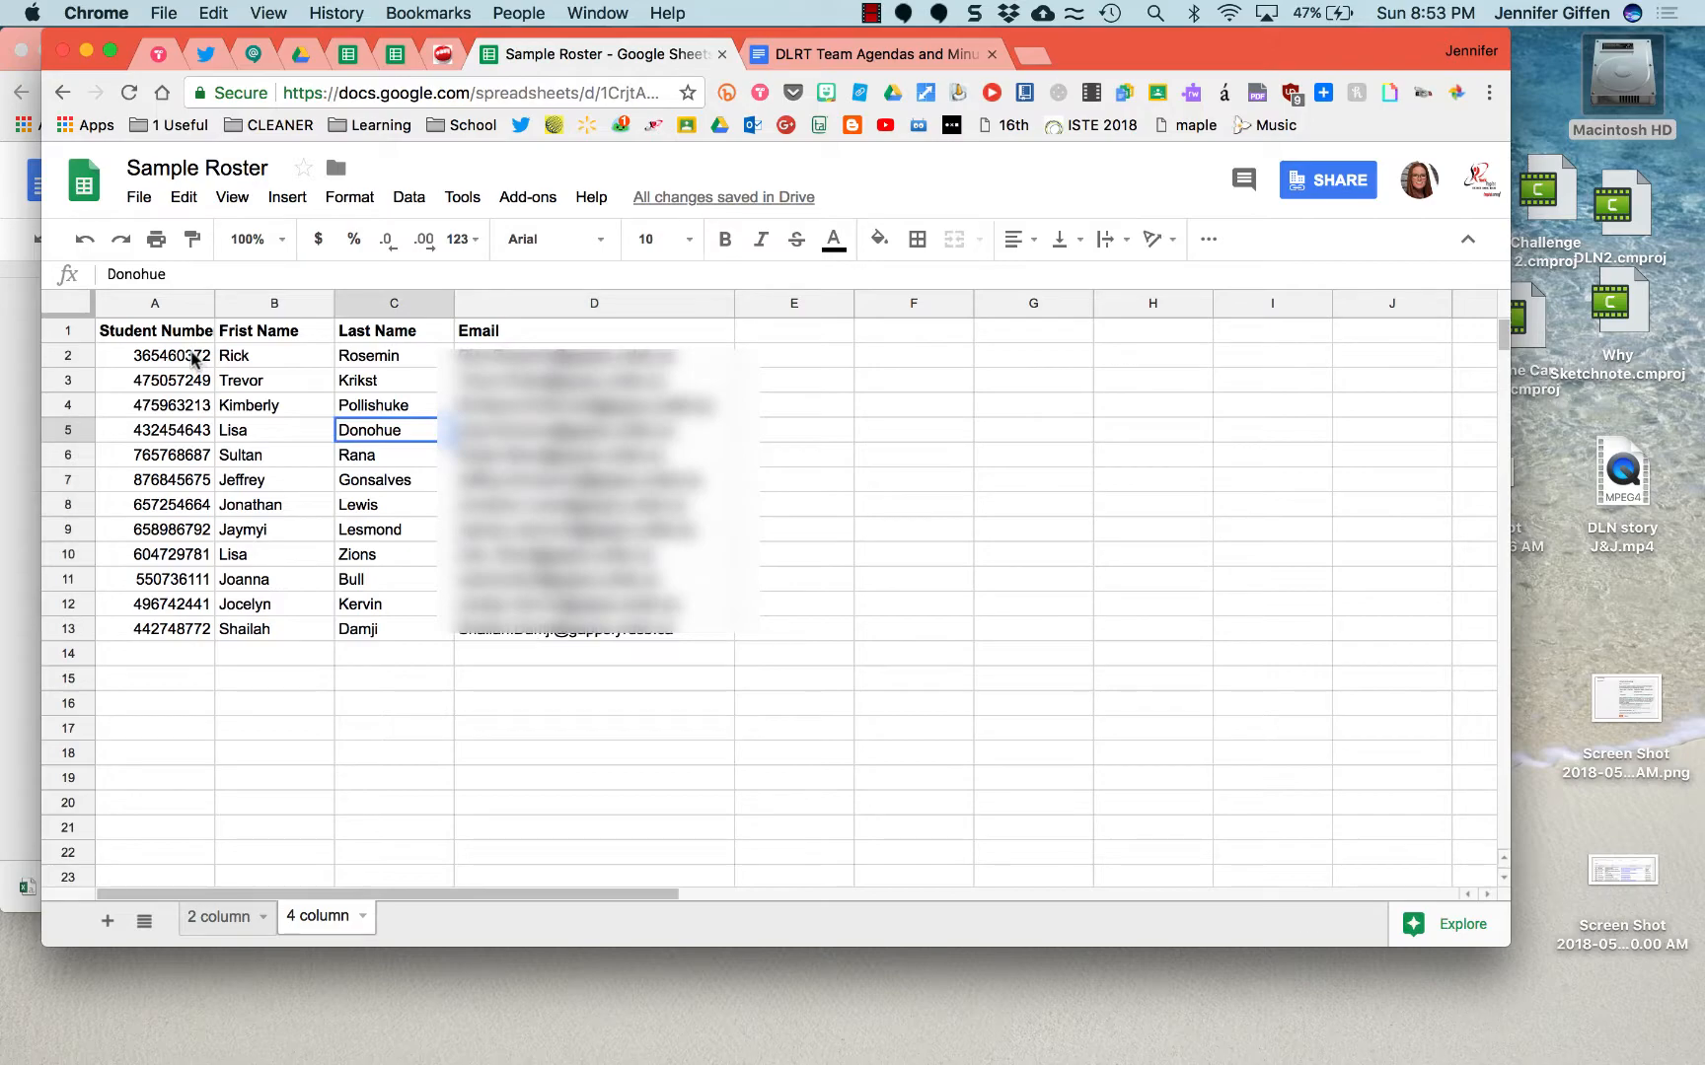
drag(191, 352, 374, 638)
key(ctrl+c)
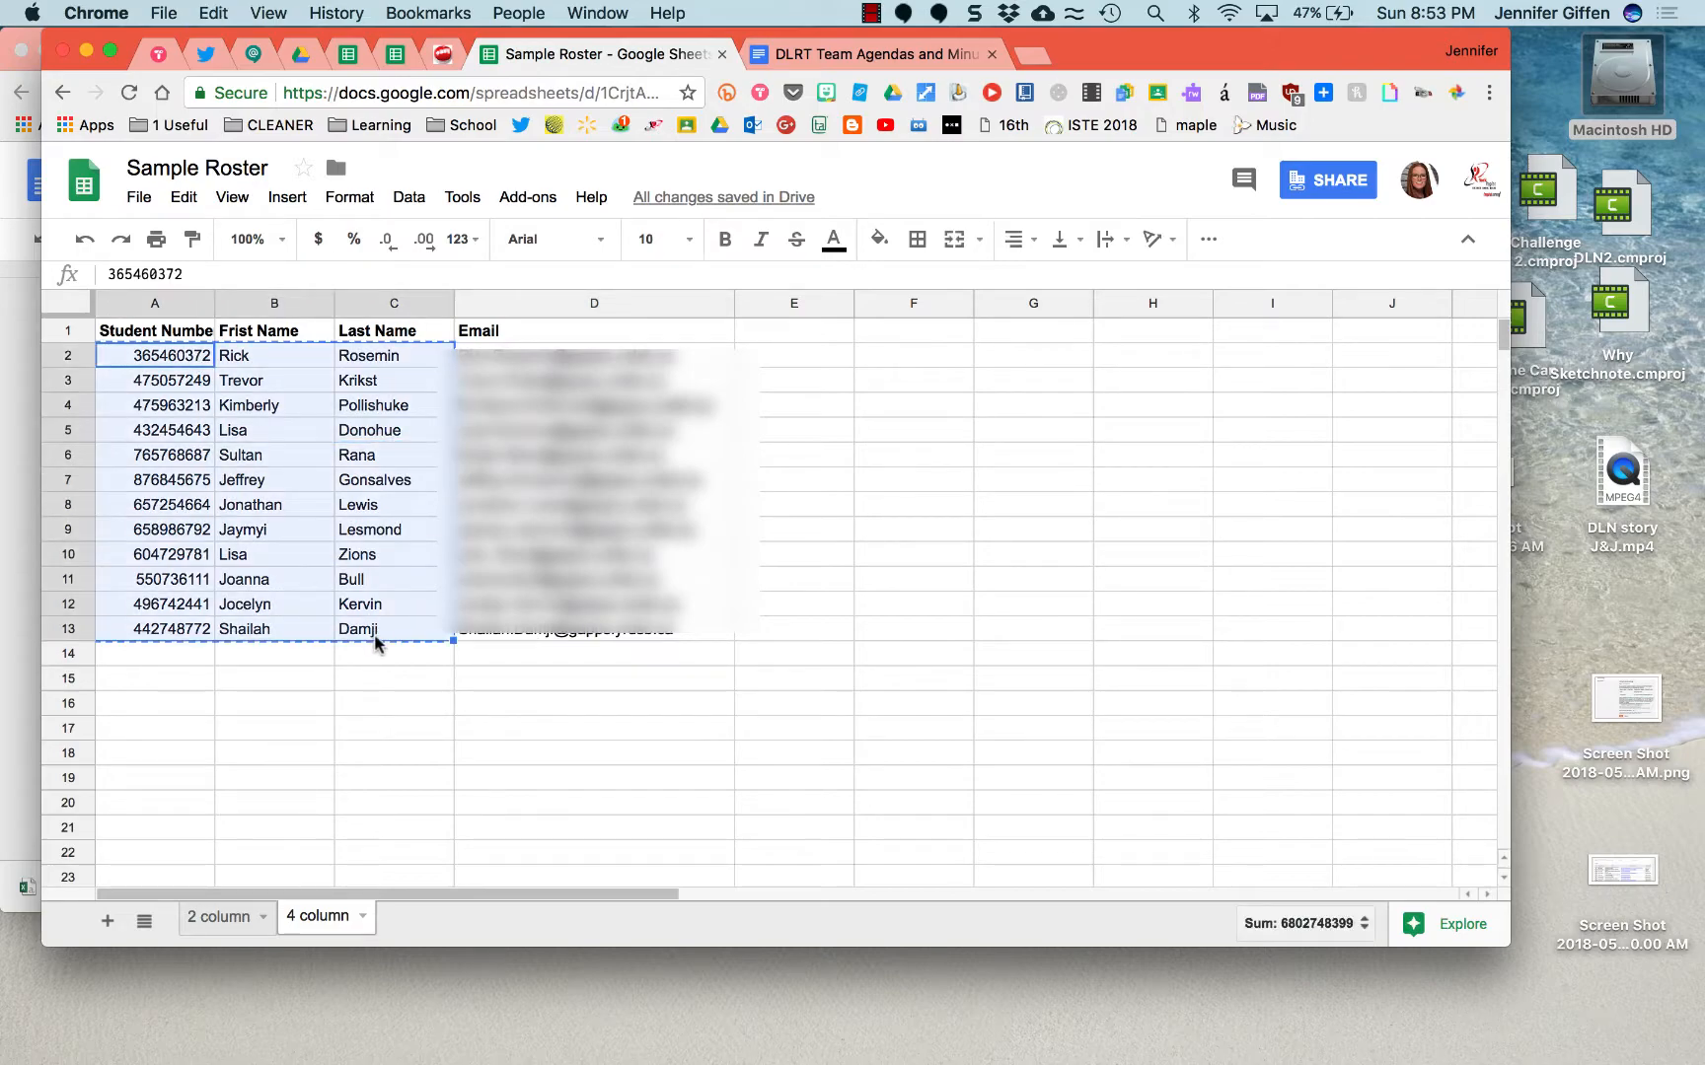
Return to the Name Those Docs! Version F spreadsheet and paste the copied roster starting at cell A3.
key(ctrl+Up)
click(523, 446)
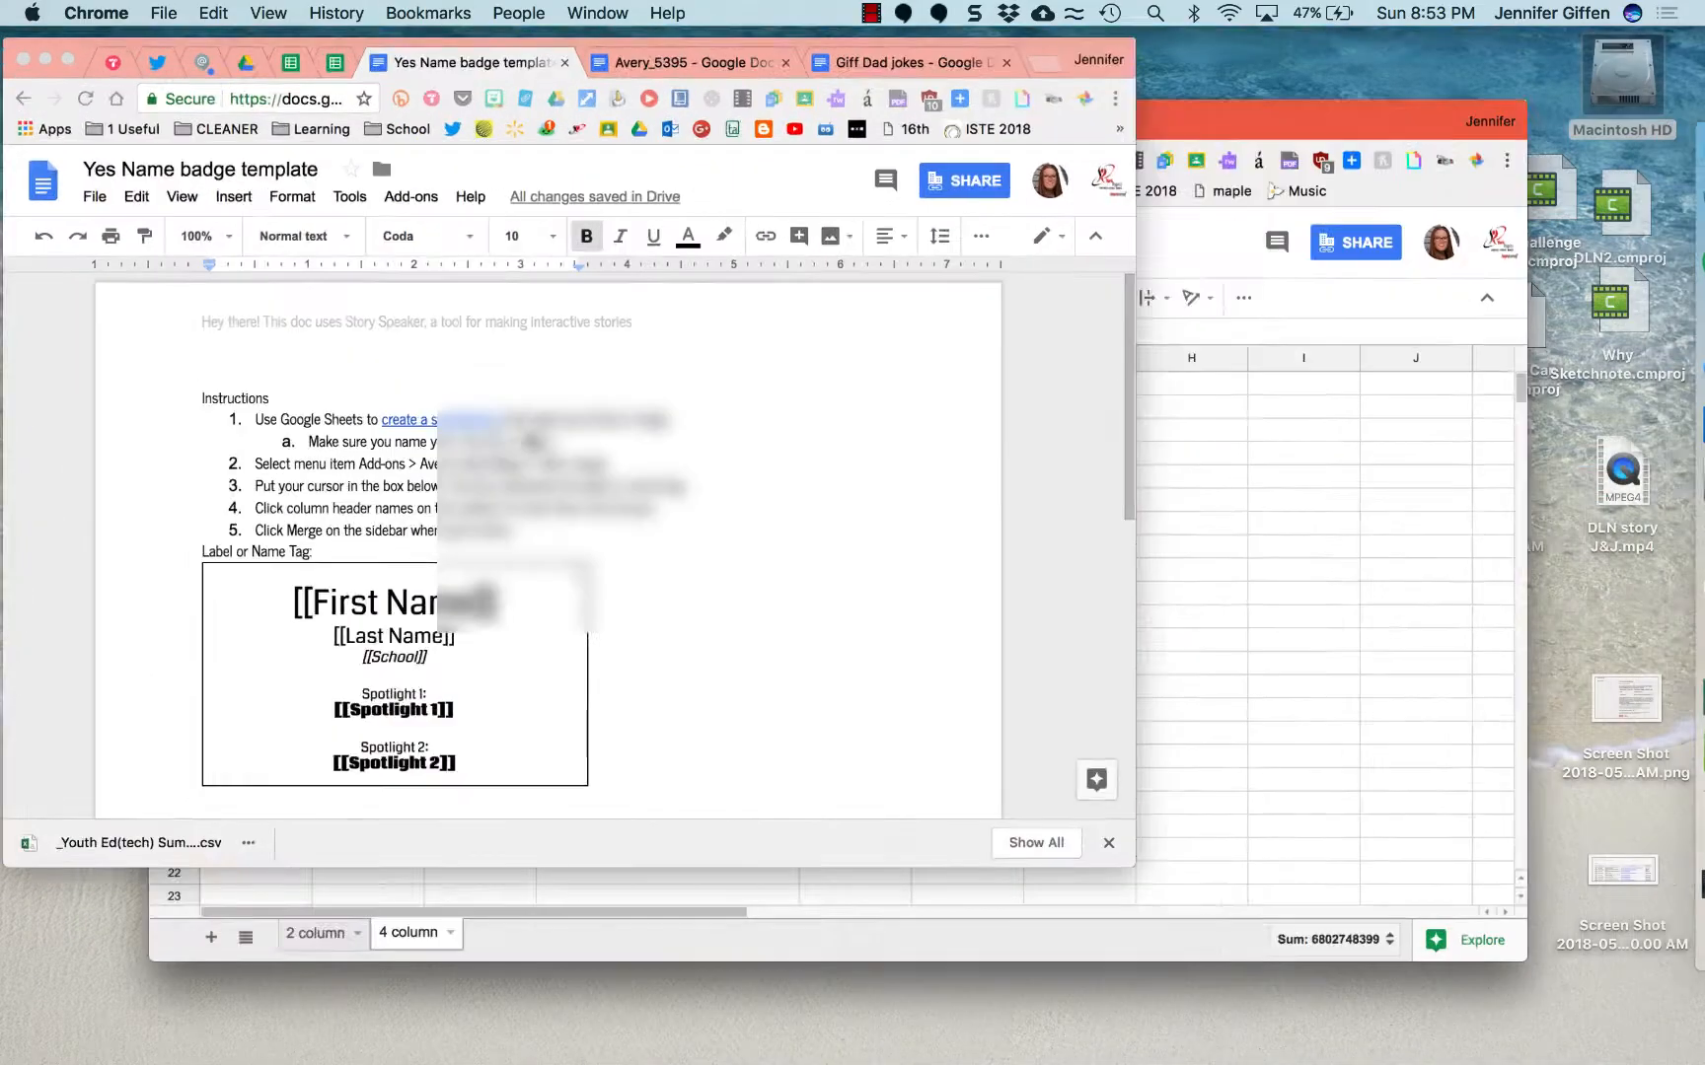
key(ctrl+Up)
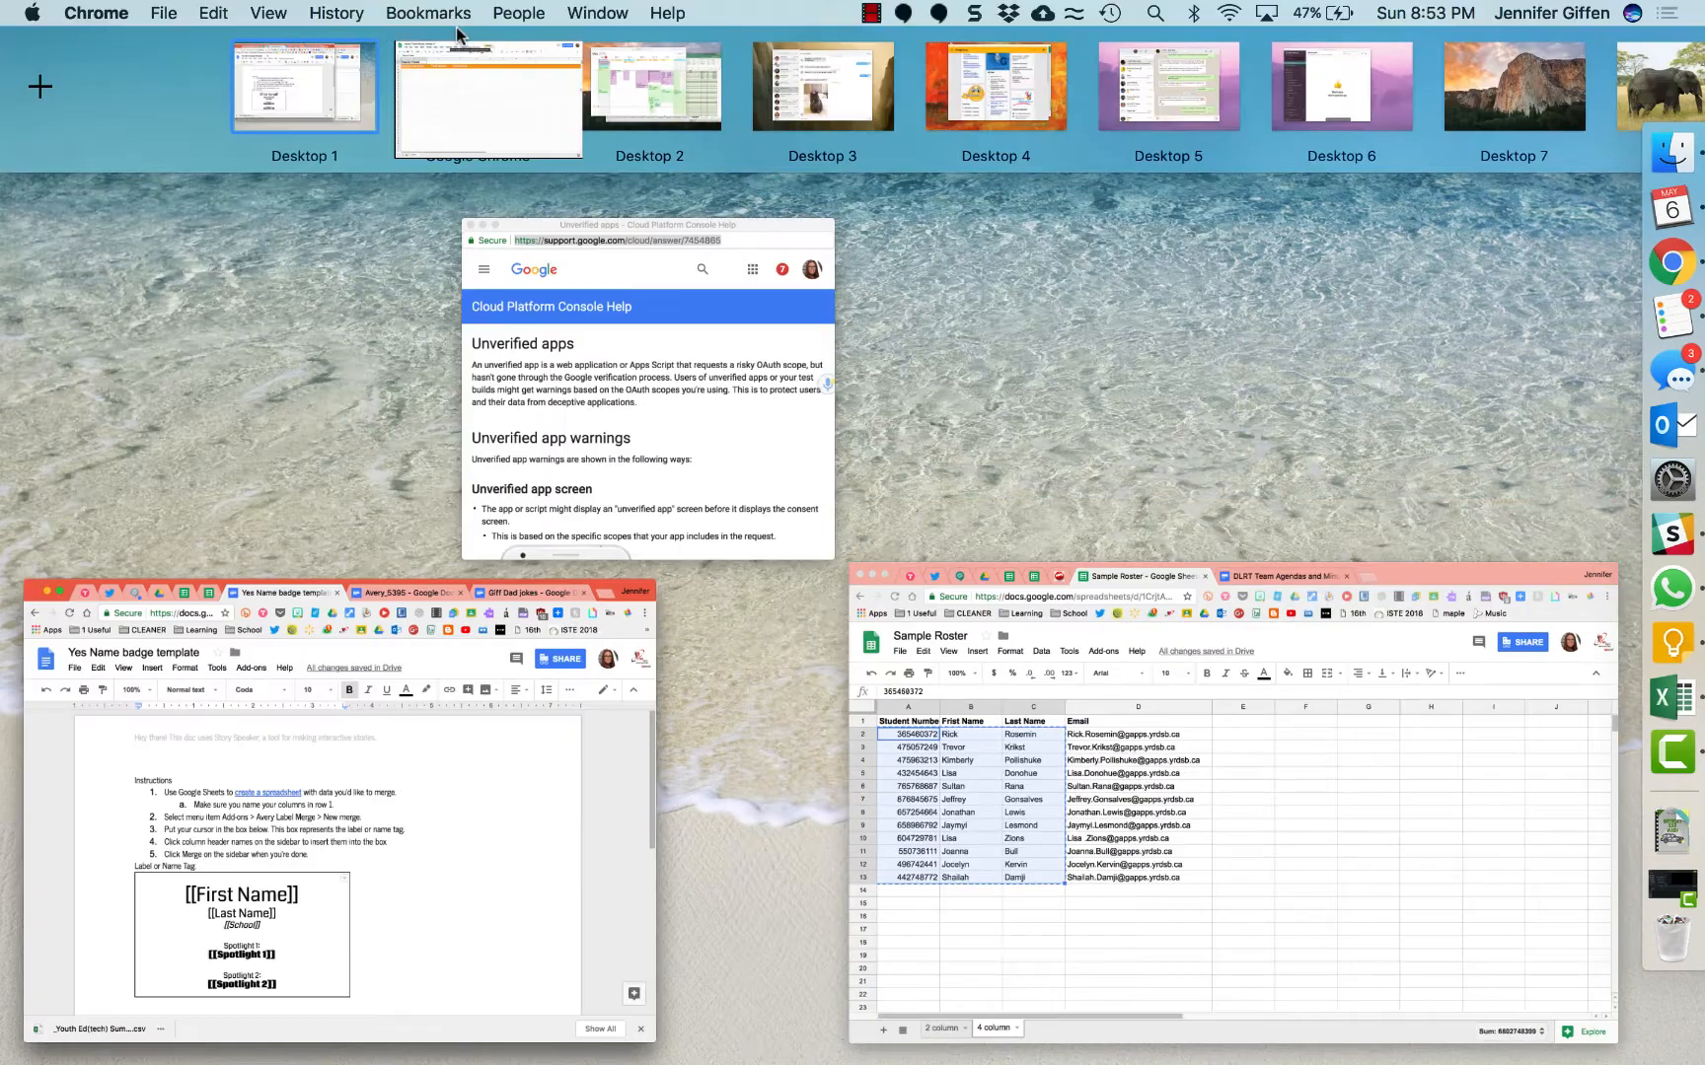
click(456, 29)
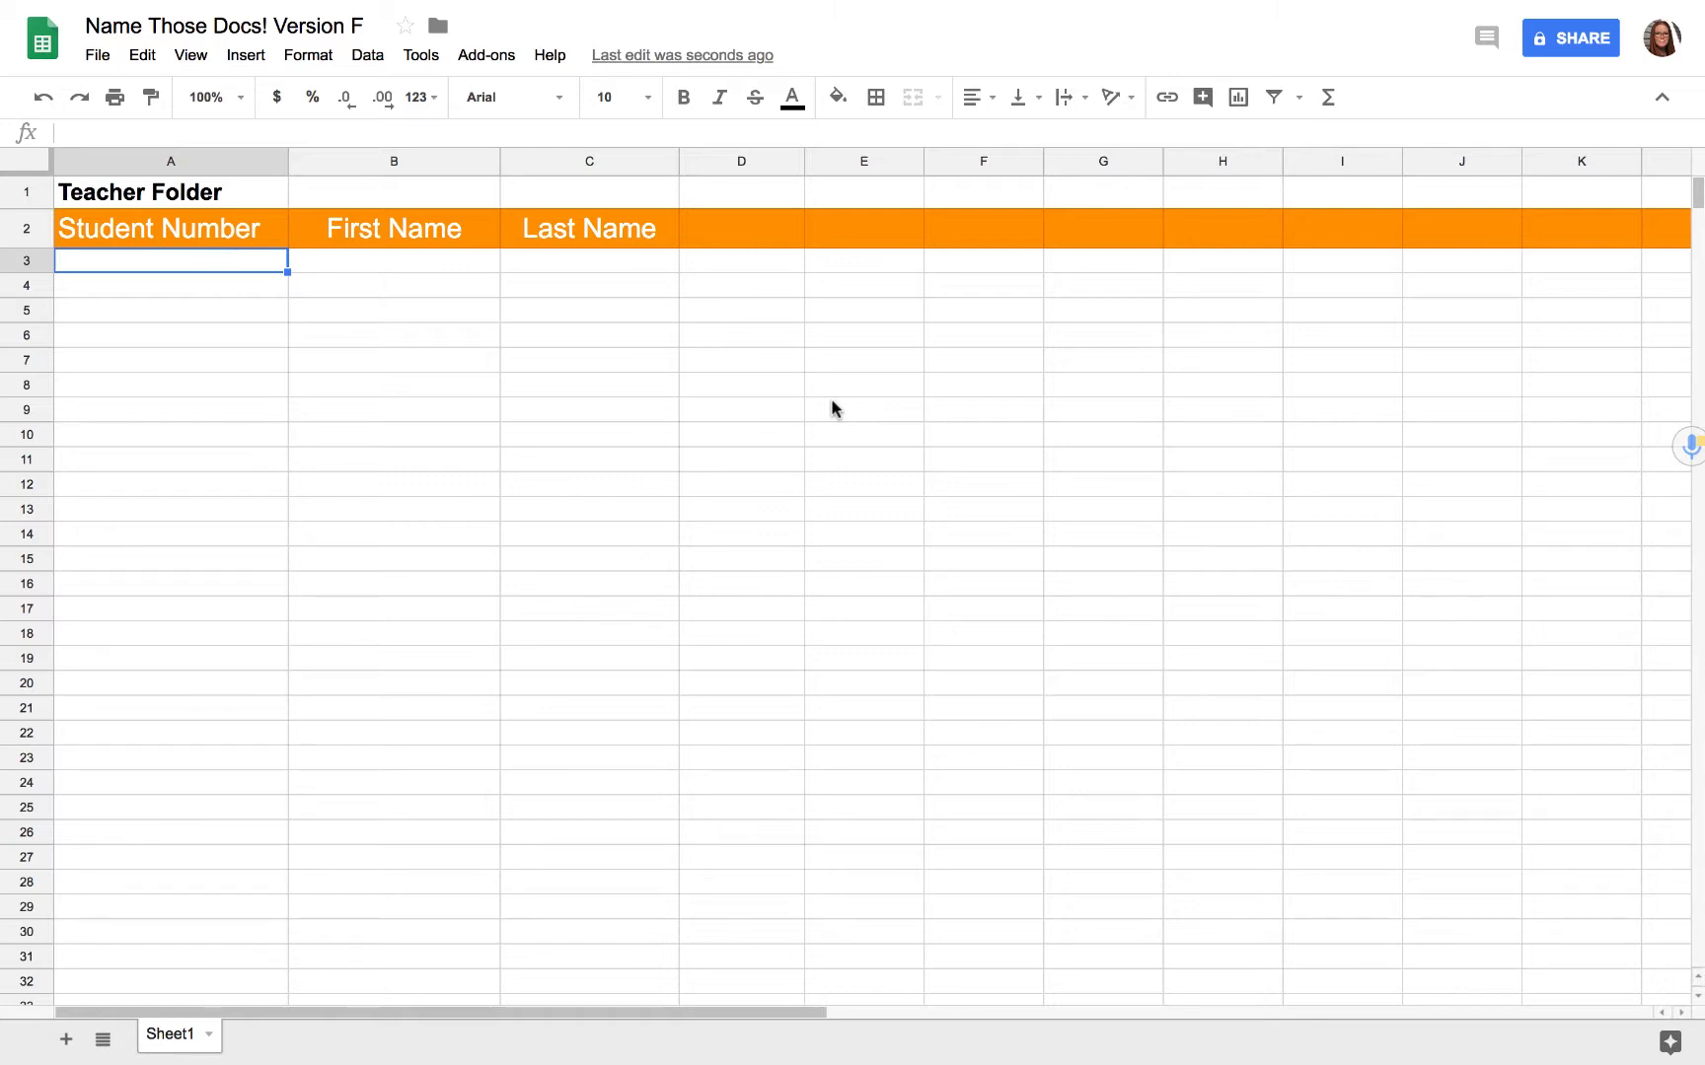
key(ctrl+v)
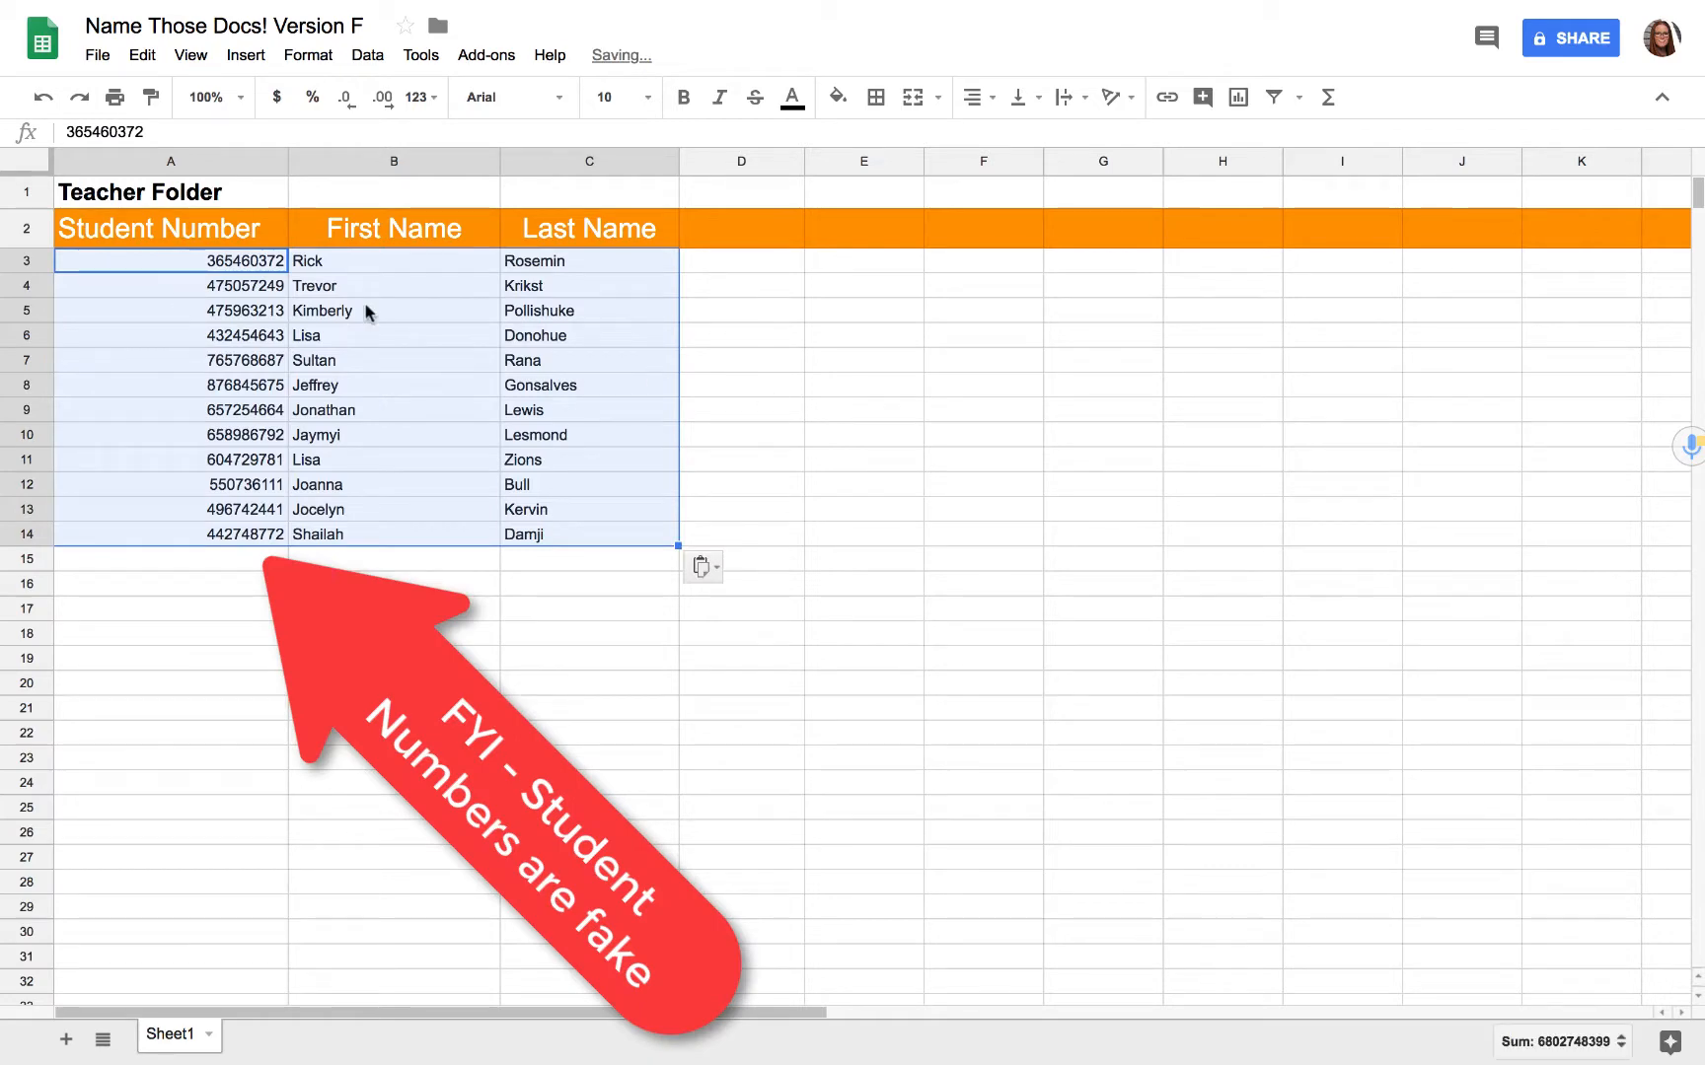
click(727, 276)
click(726, 266)
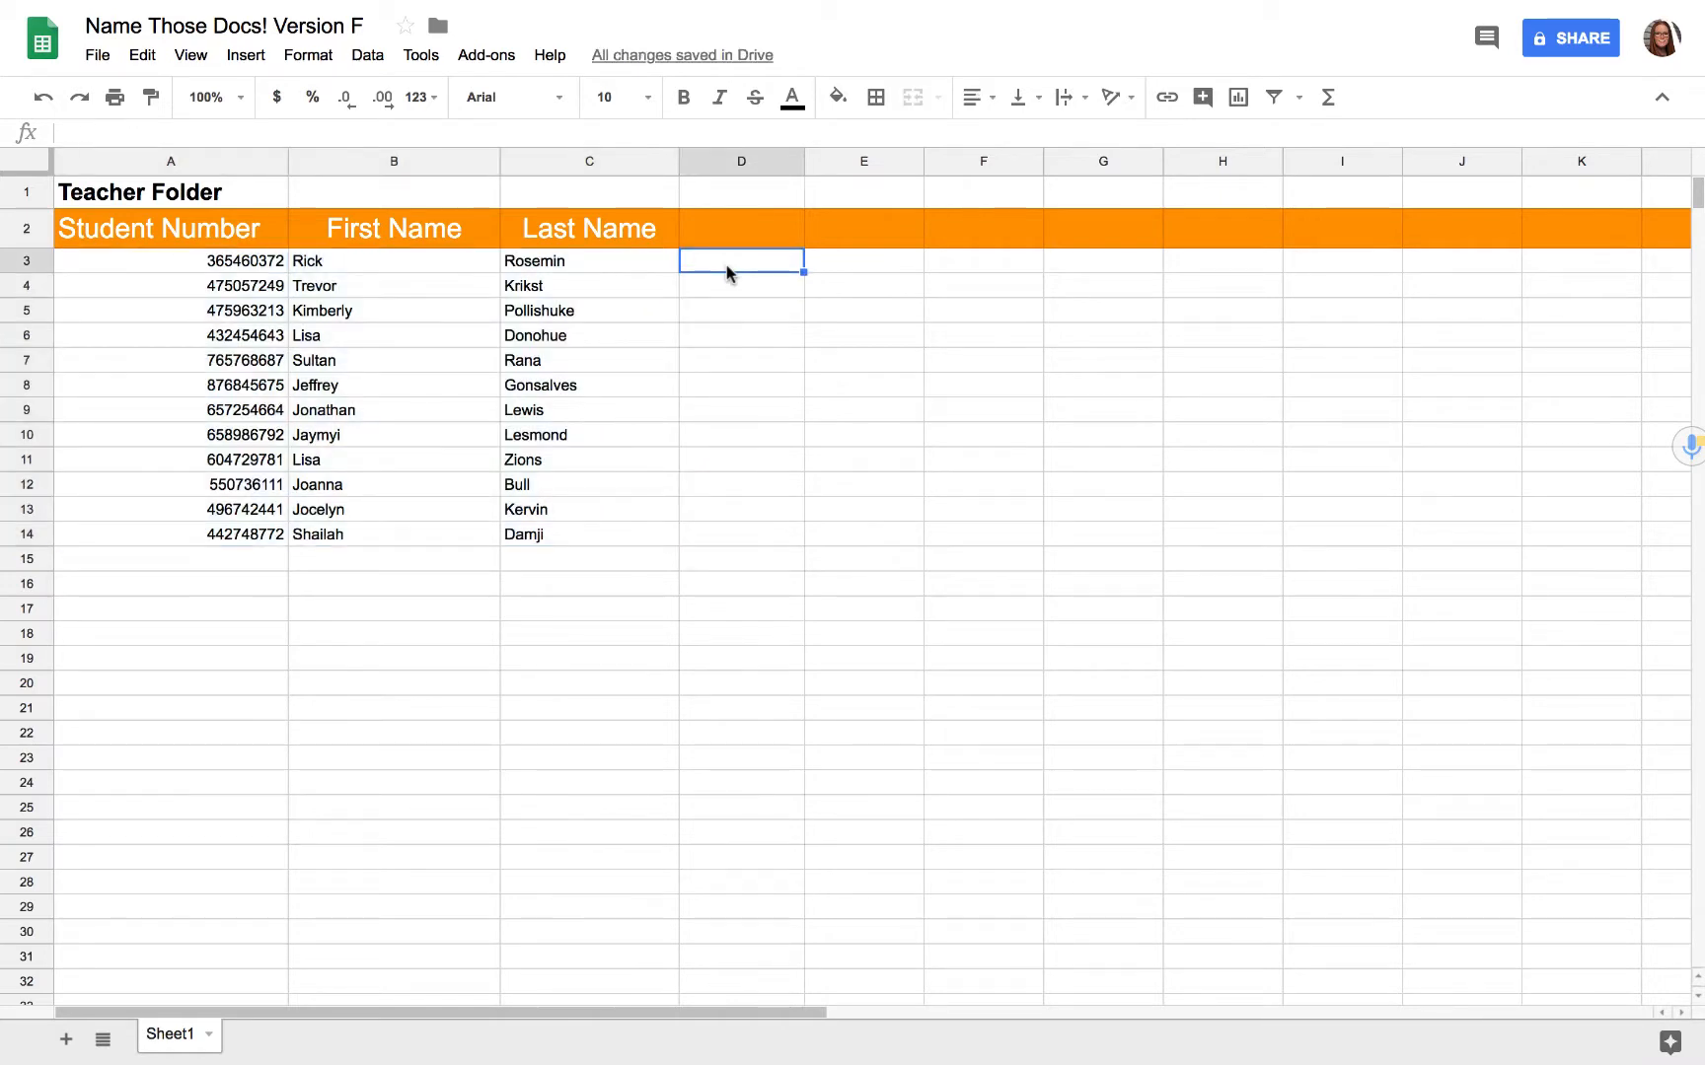
Start the Name Those Docs! Version F add-on.
click(499, 63)
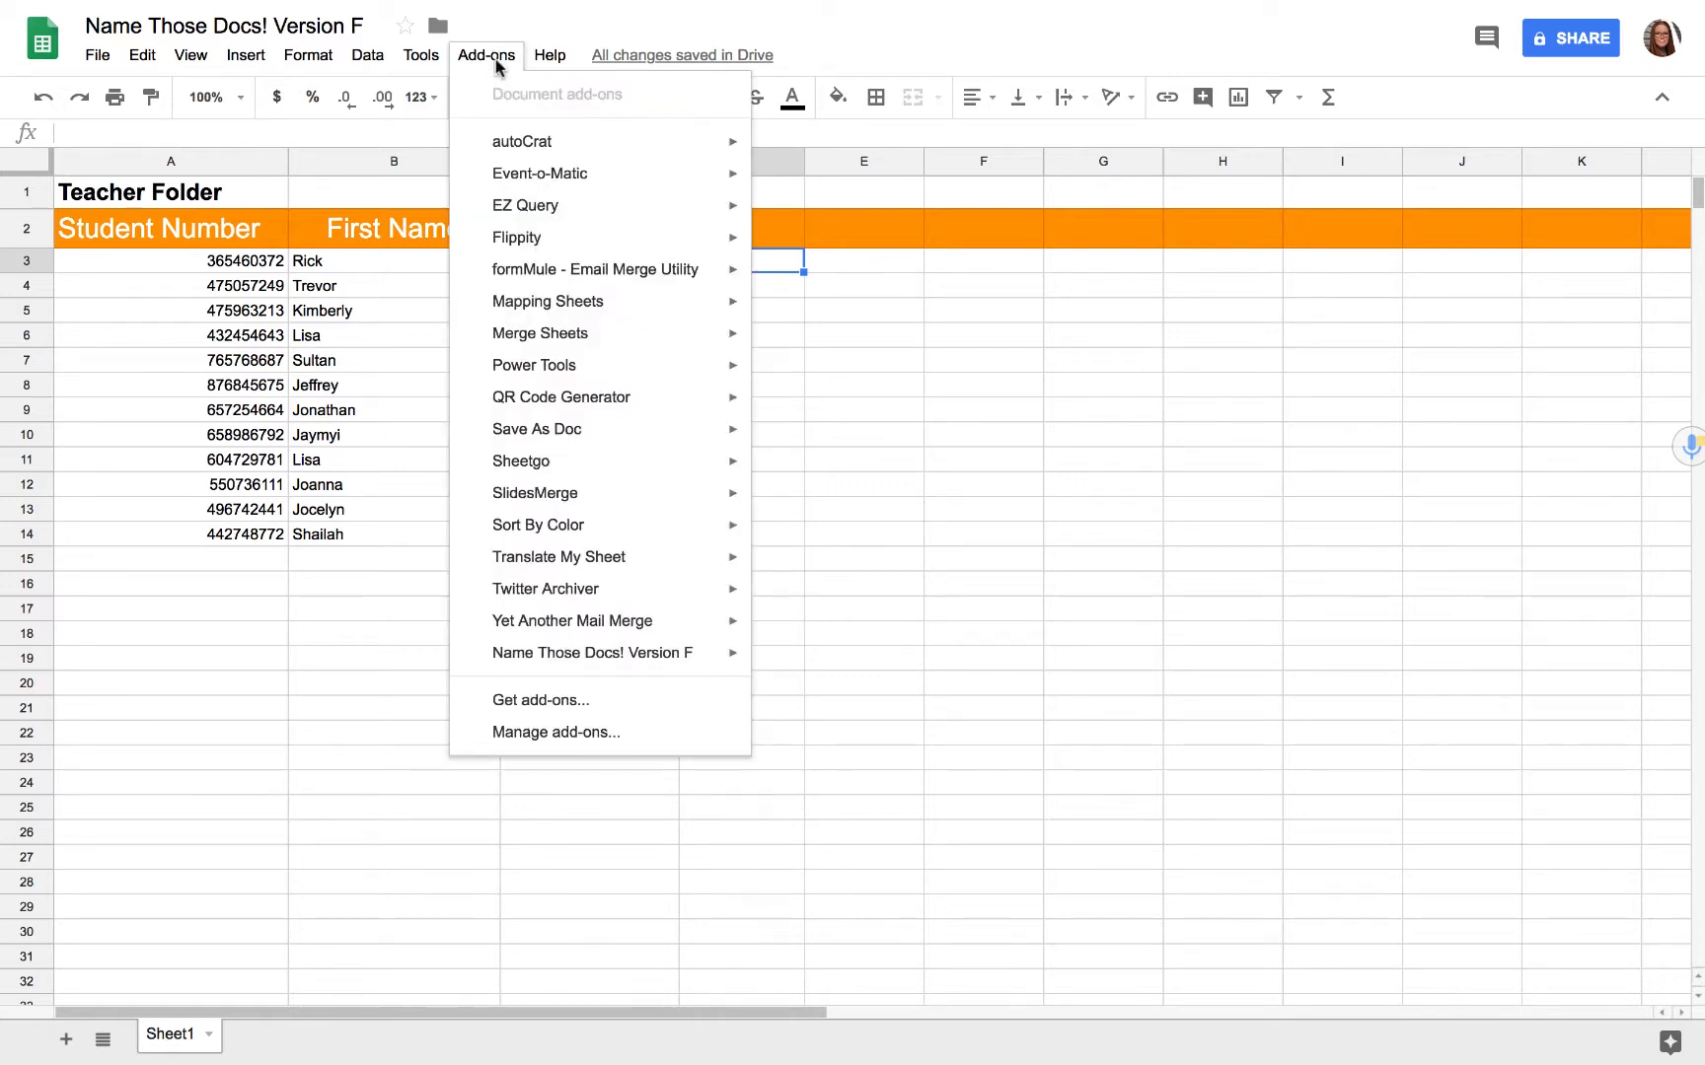
click(657, 669)
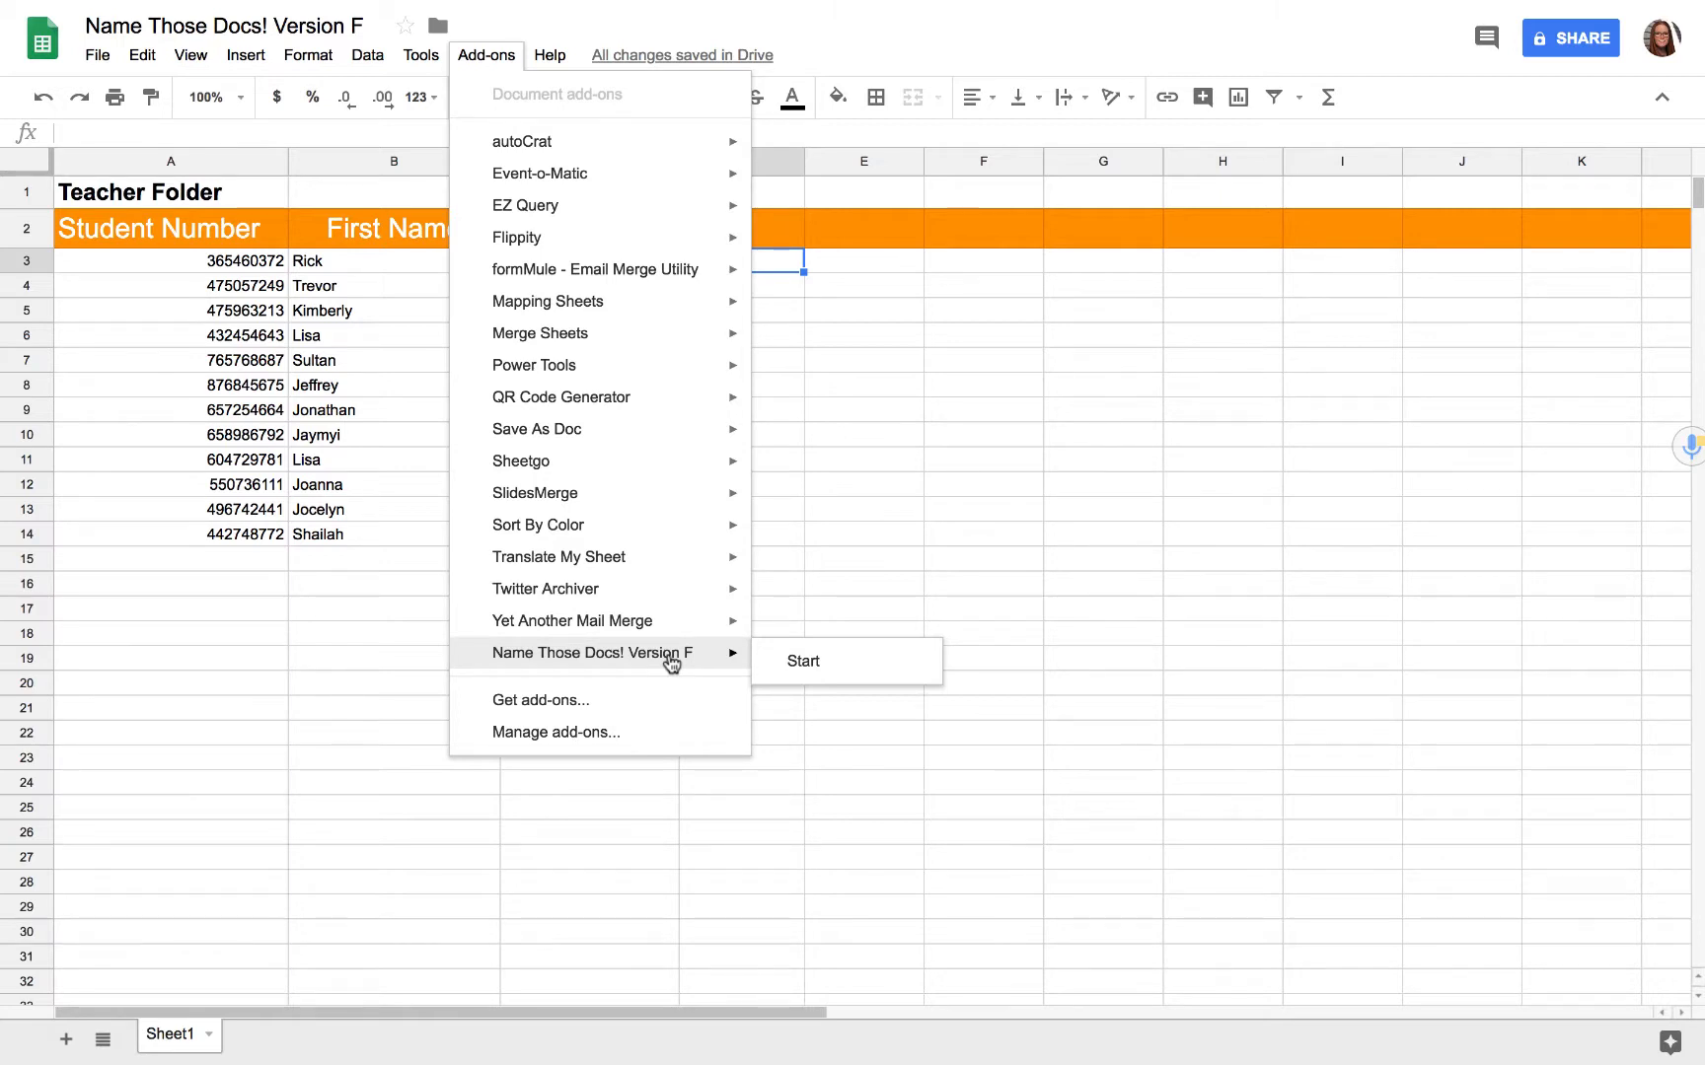
click(804, 662)
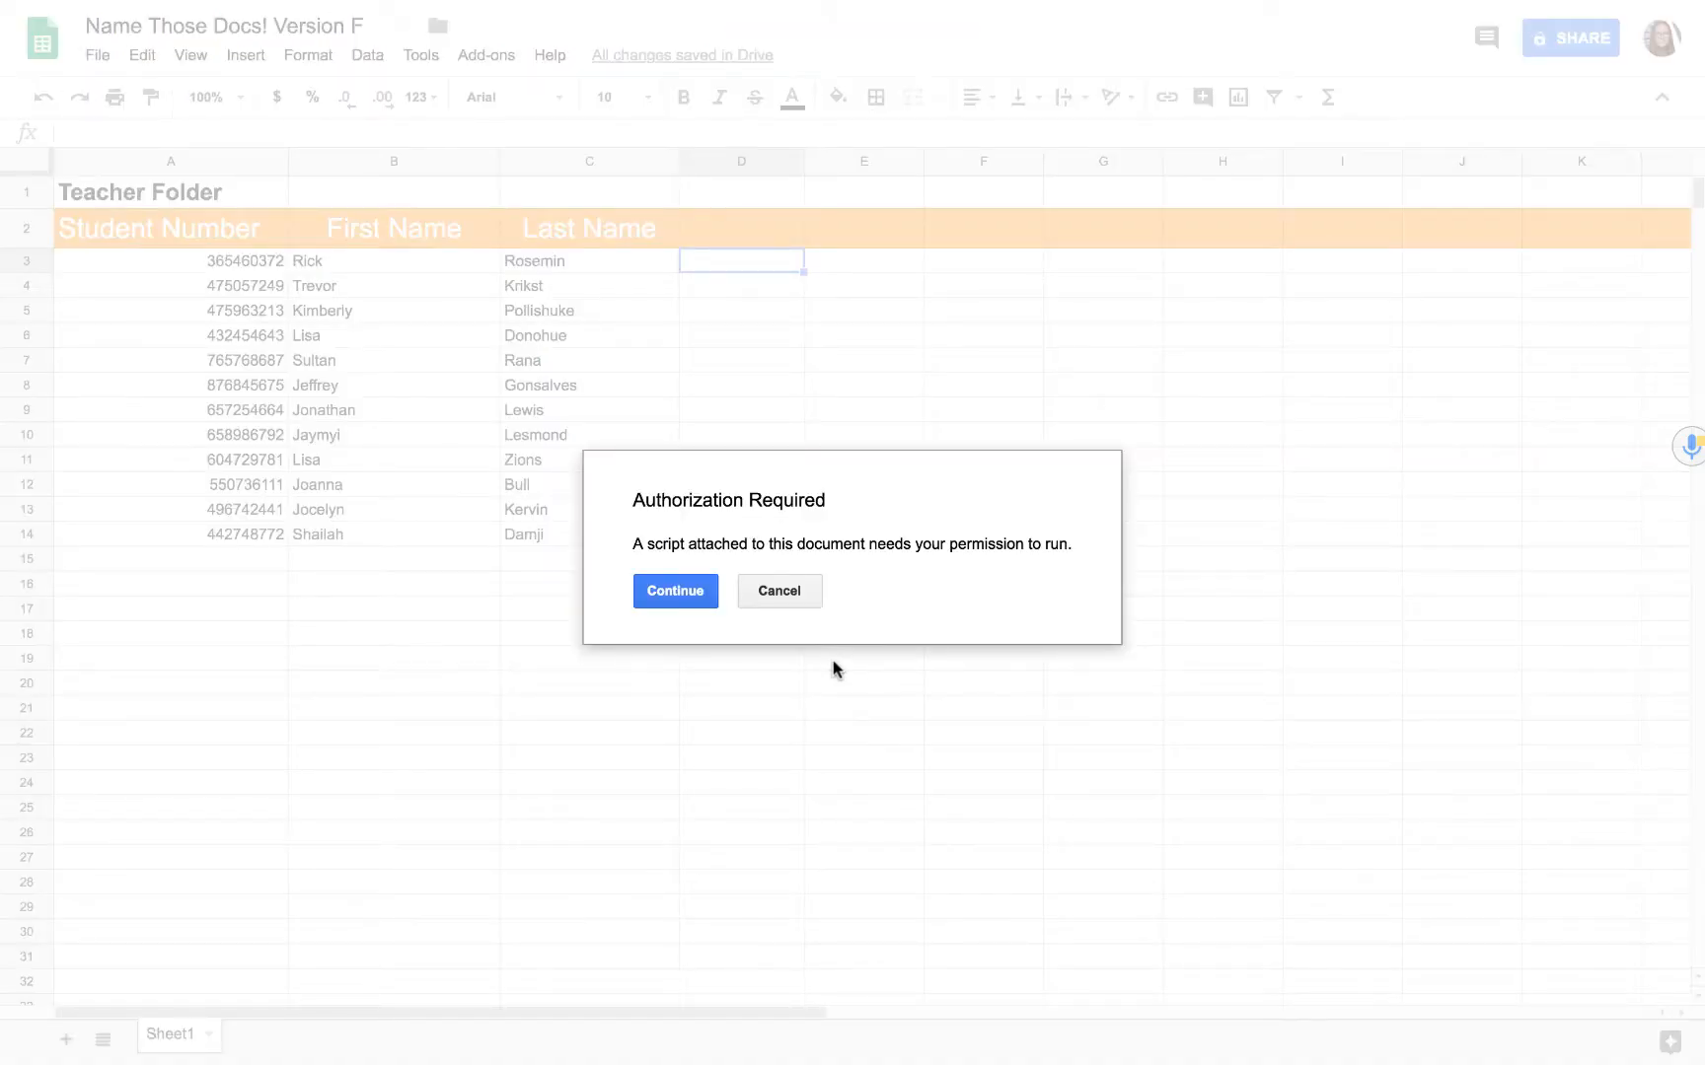
Authorize the script with the existing Google account, proceeding past the unverified app warning and allowing all requested access.
click(643, 590)
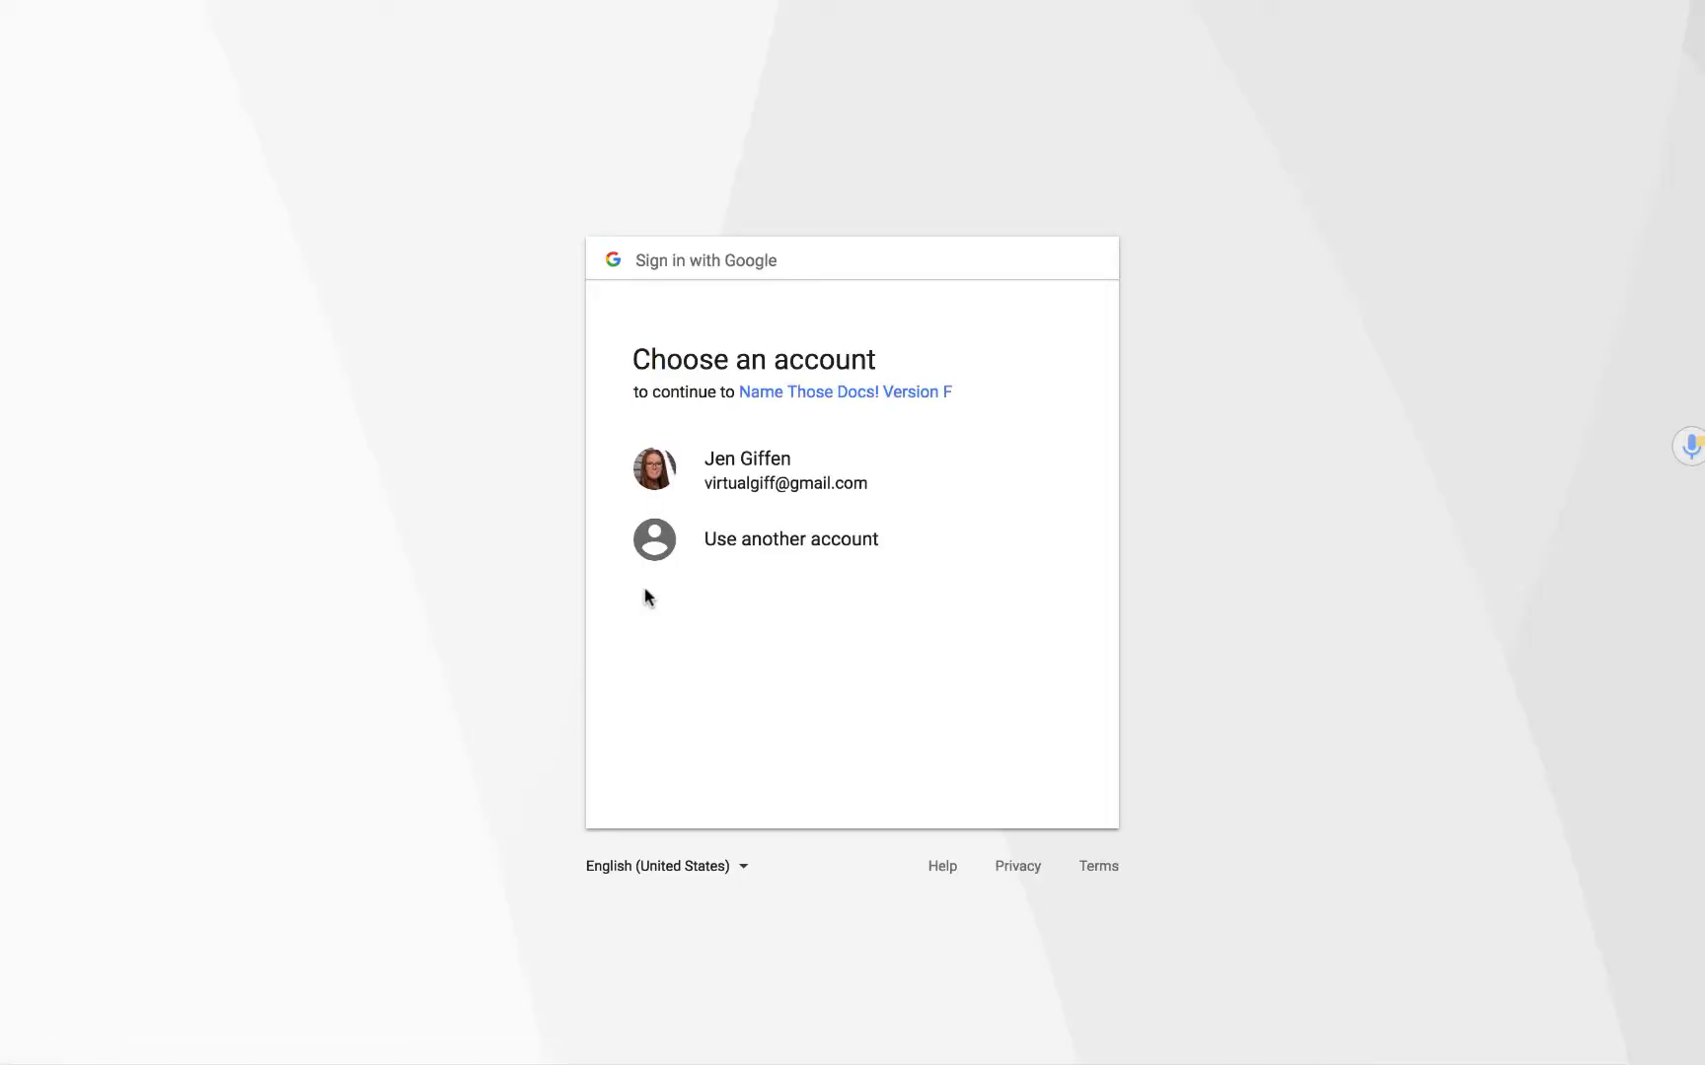
click(931, 478)
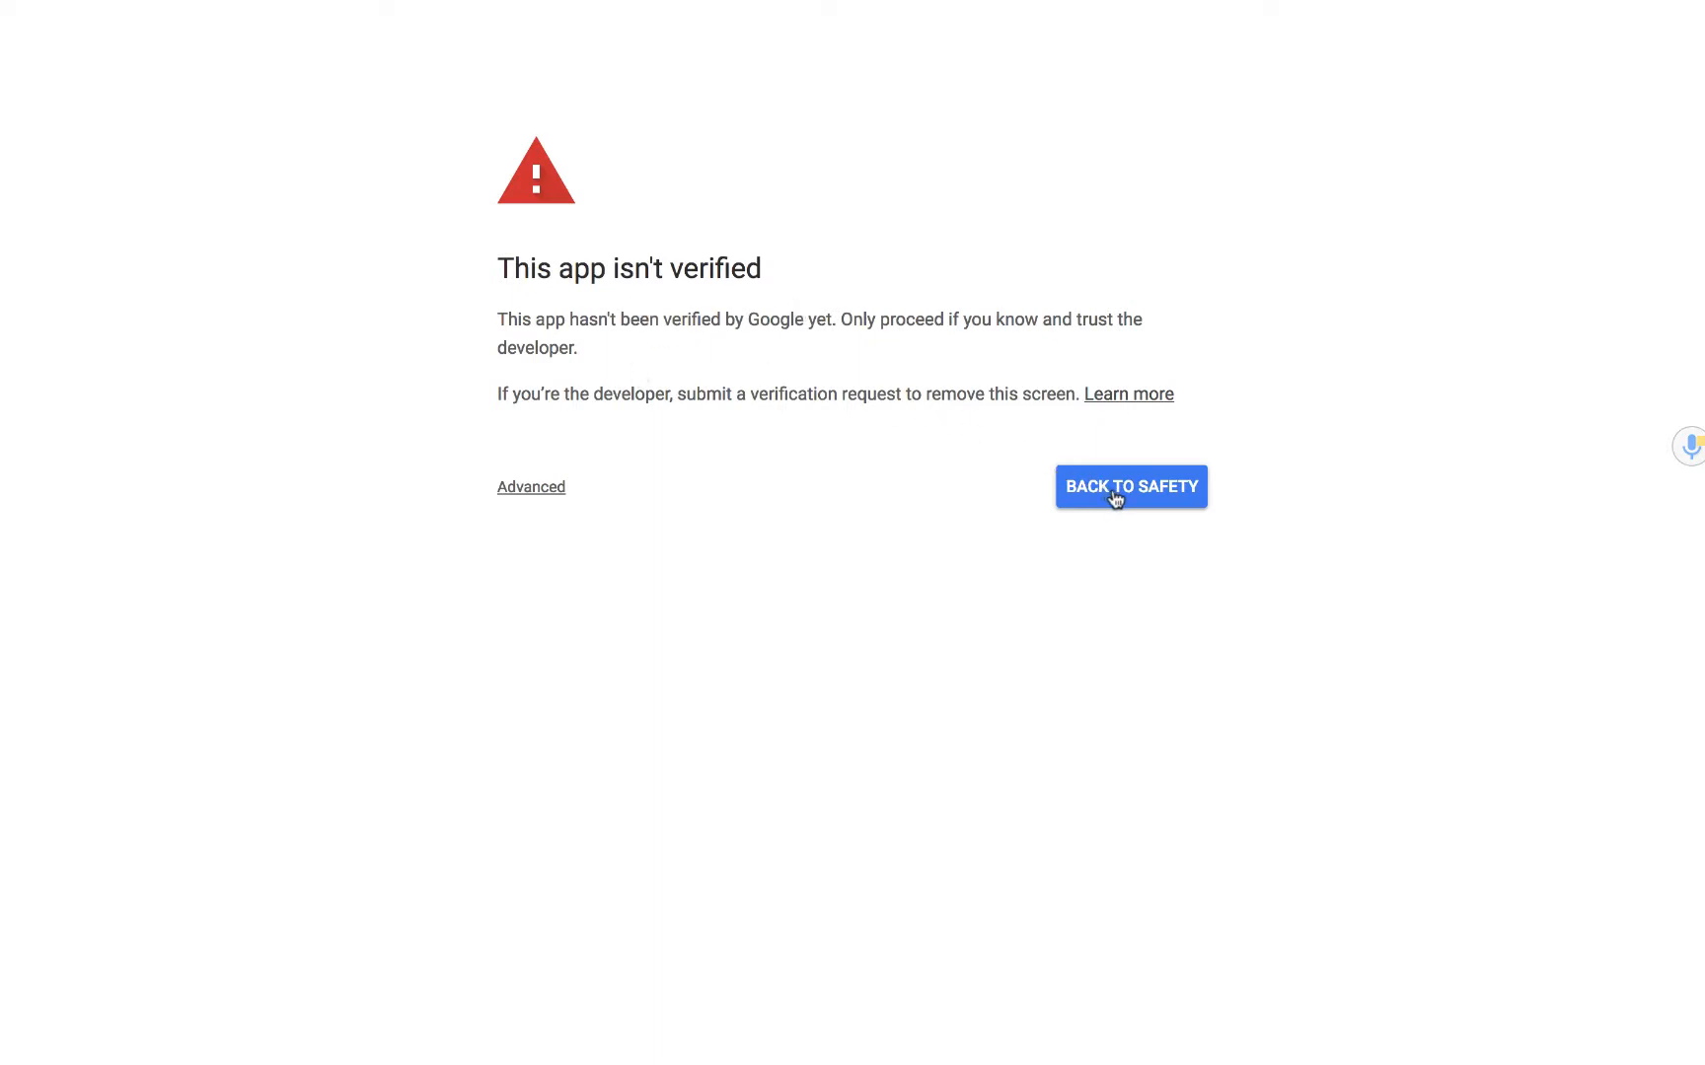
click(528, 488)
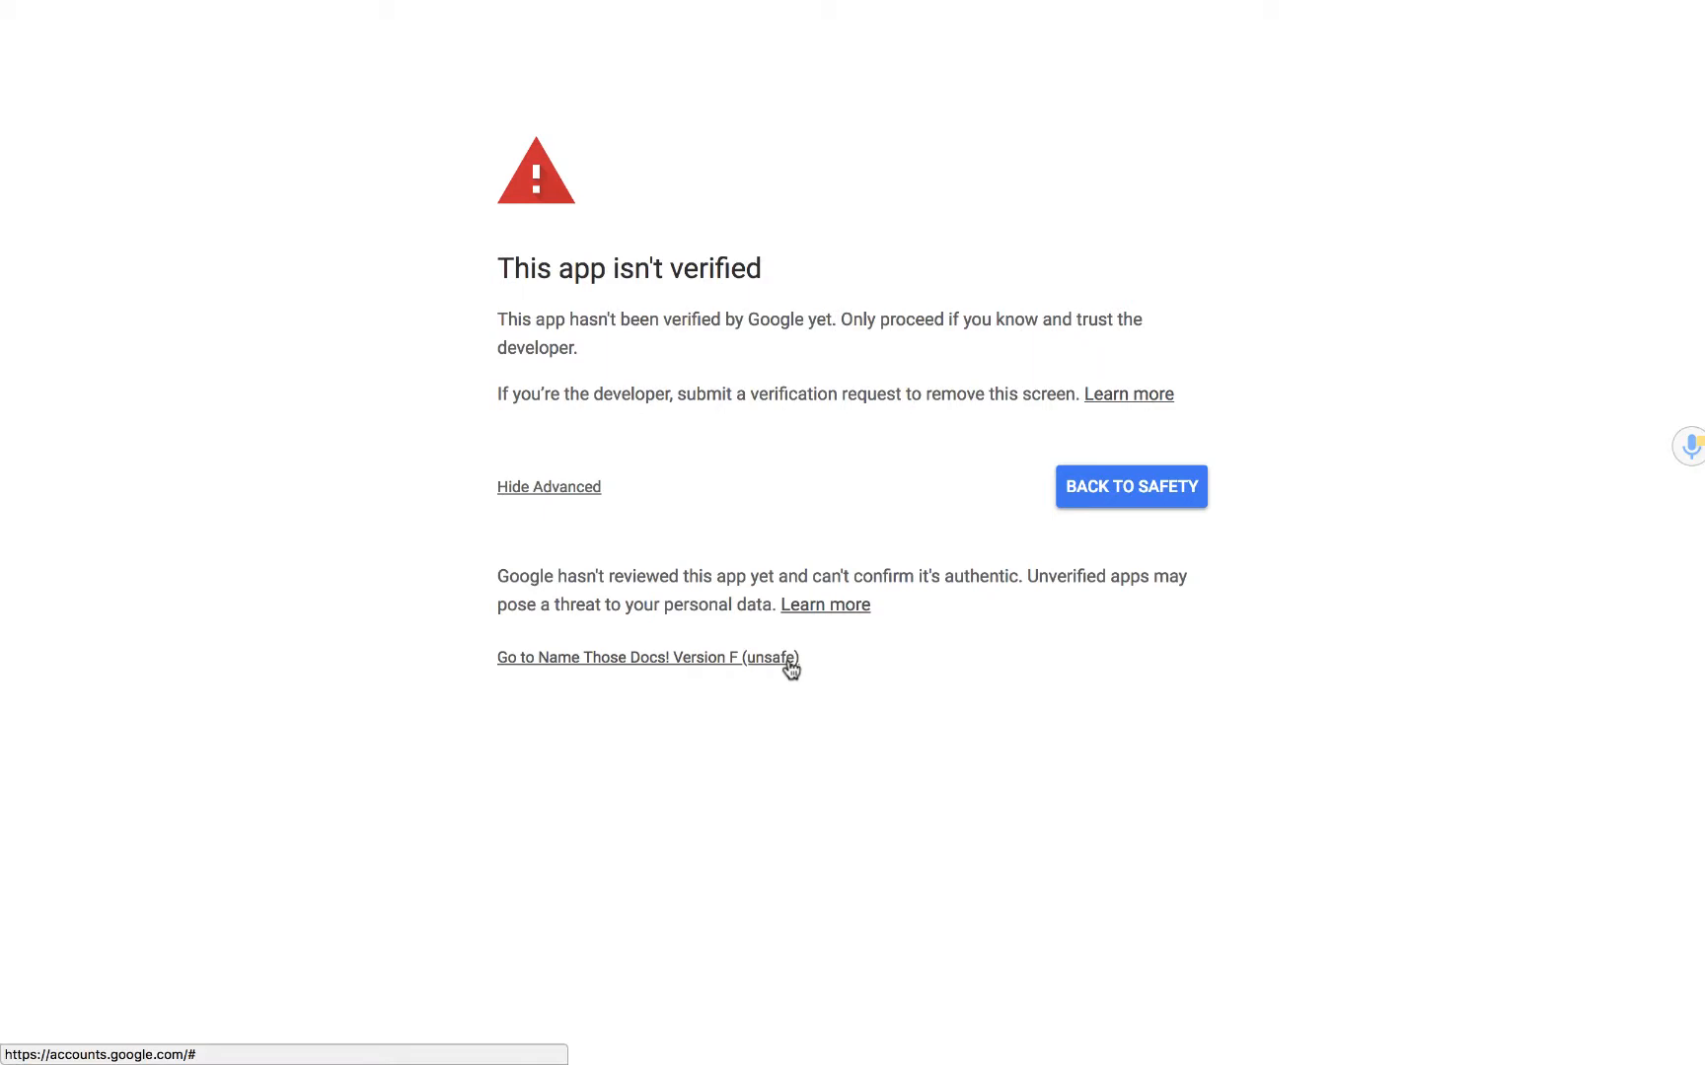
click(680, 658)
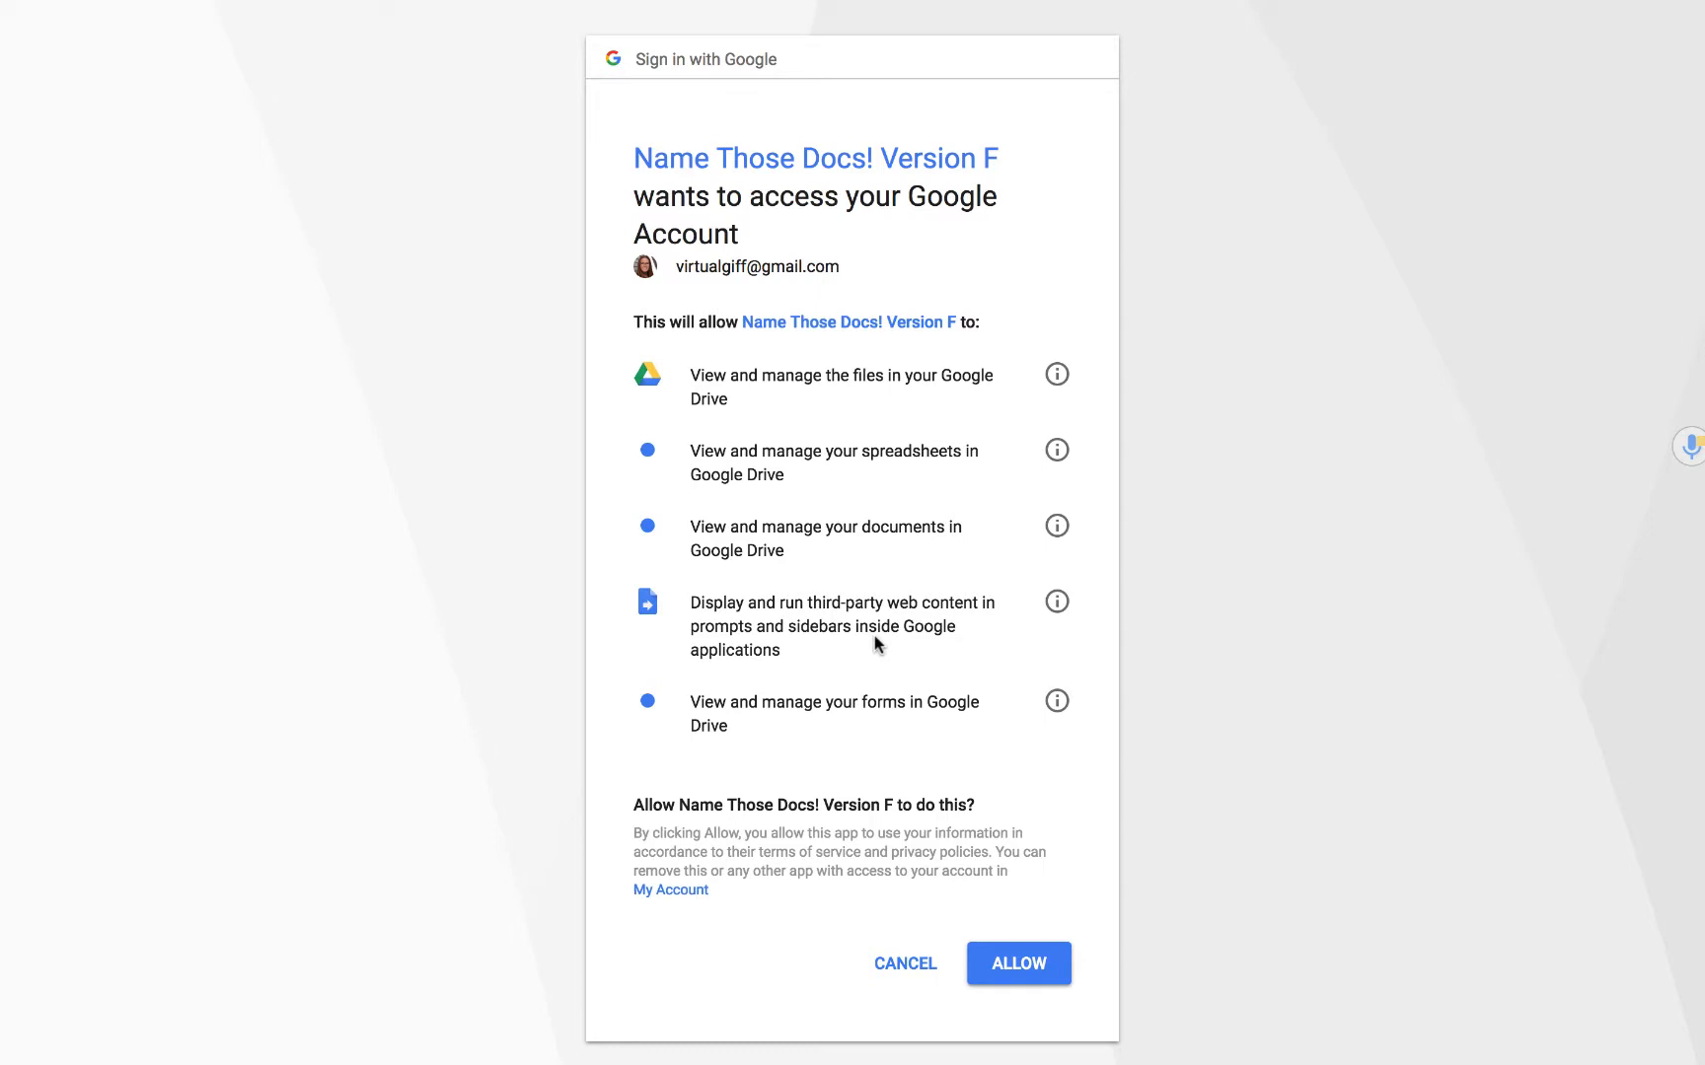
click(1023, 961)
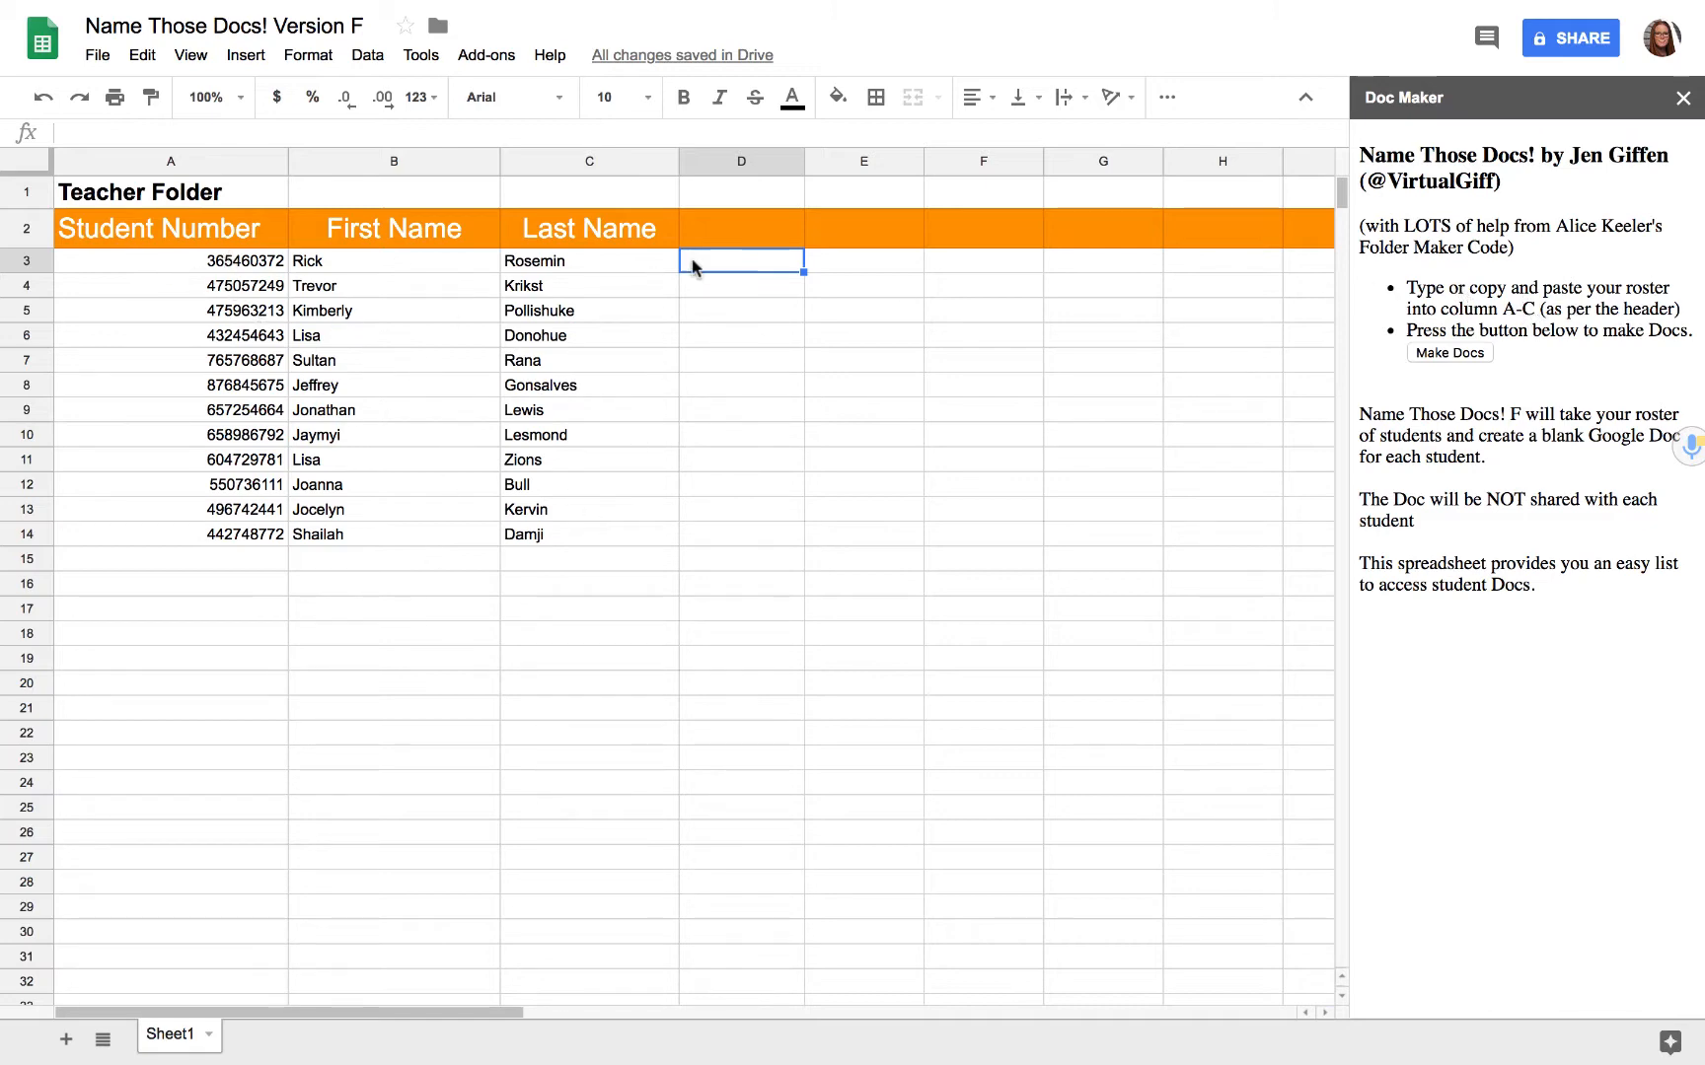
Start making the Docs and name the teacher folder Student Docs.
click(1458, 354)
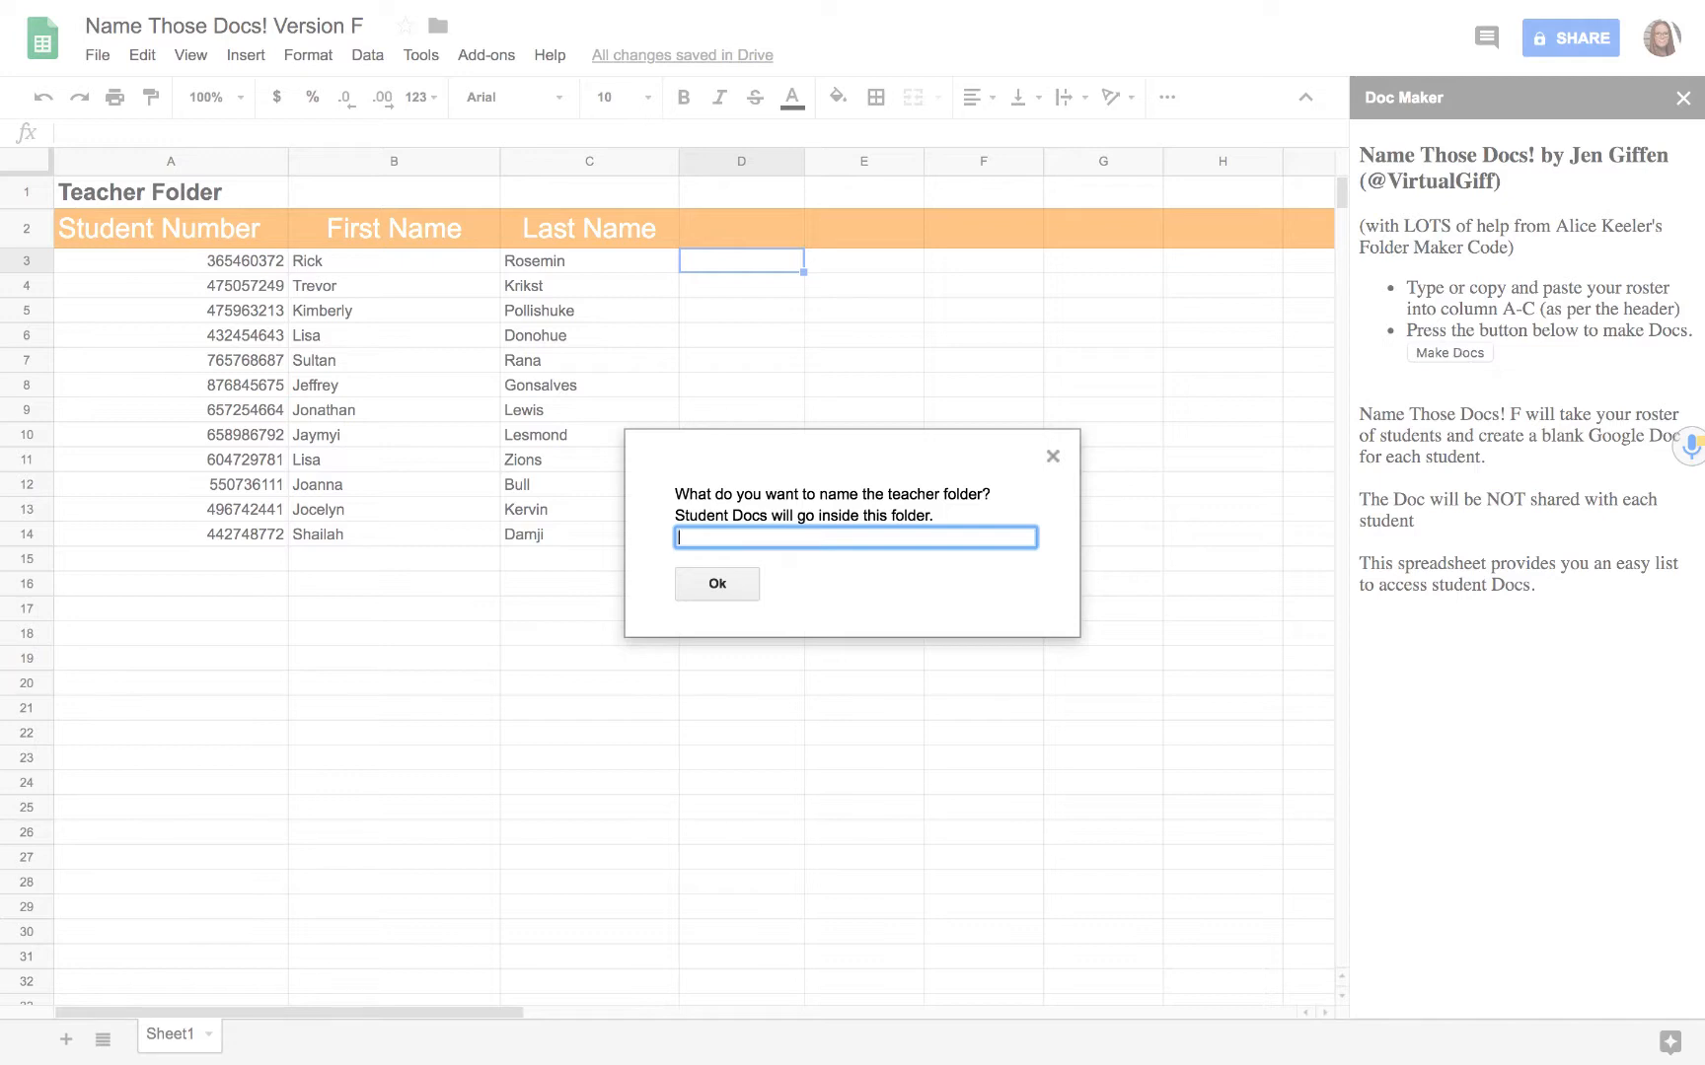
text(Student Docs)
click(718, 588)
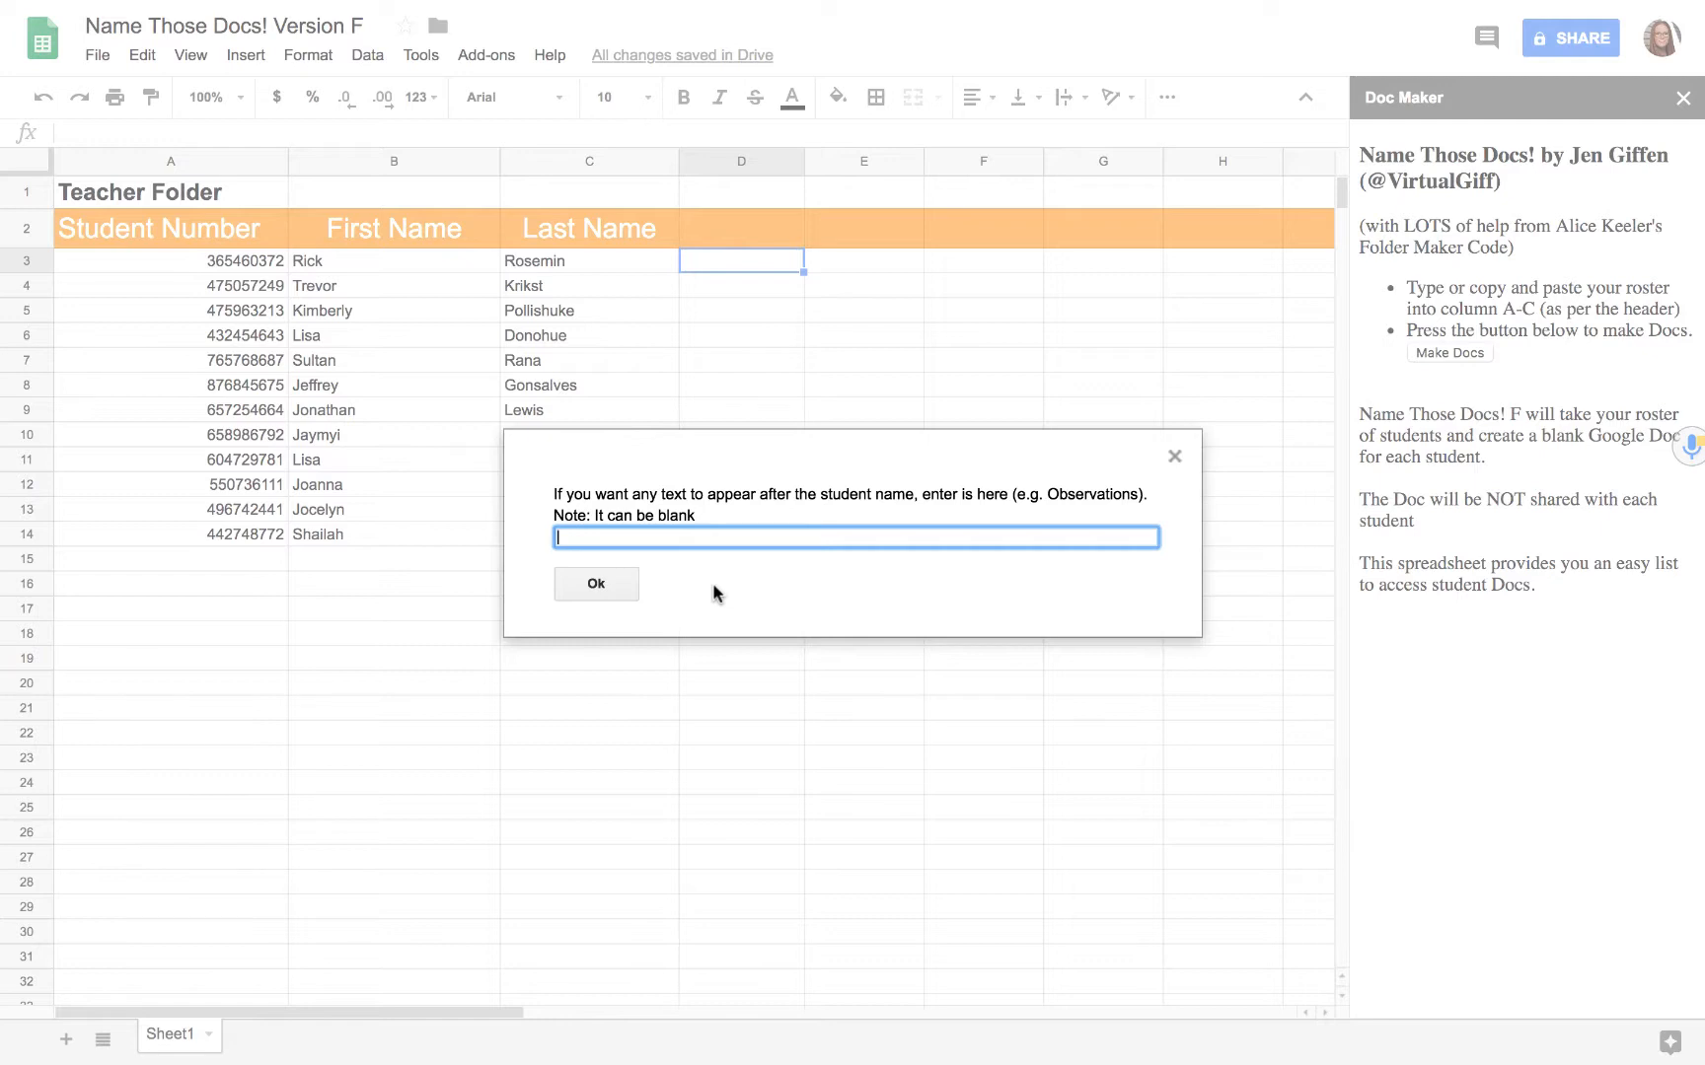
Enter "- Observations" as the text after student names, clear it again and create the Docs with no added text.
text(- Observations)
key(ctrl+a)
key(BackSpace)
click(591, 588)
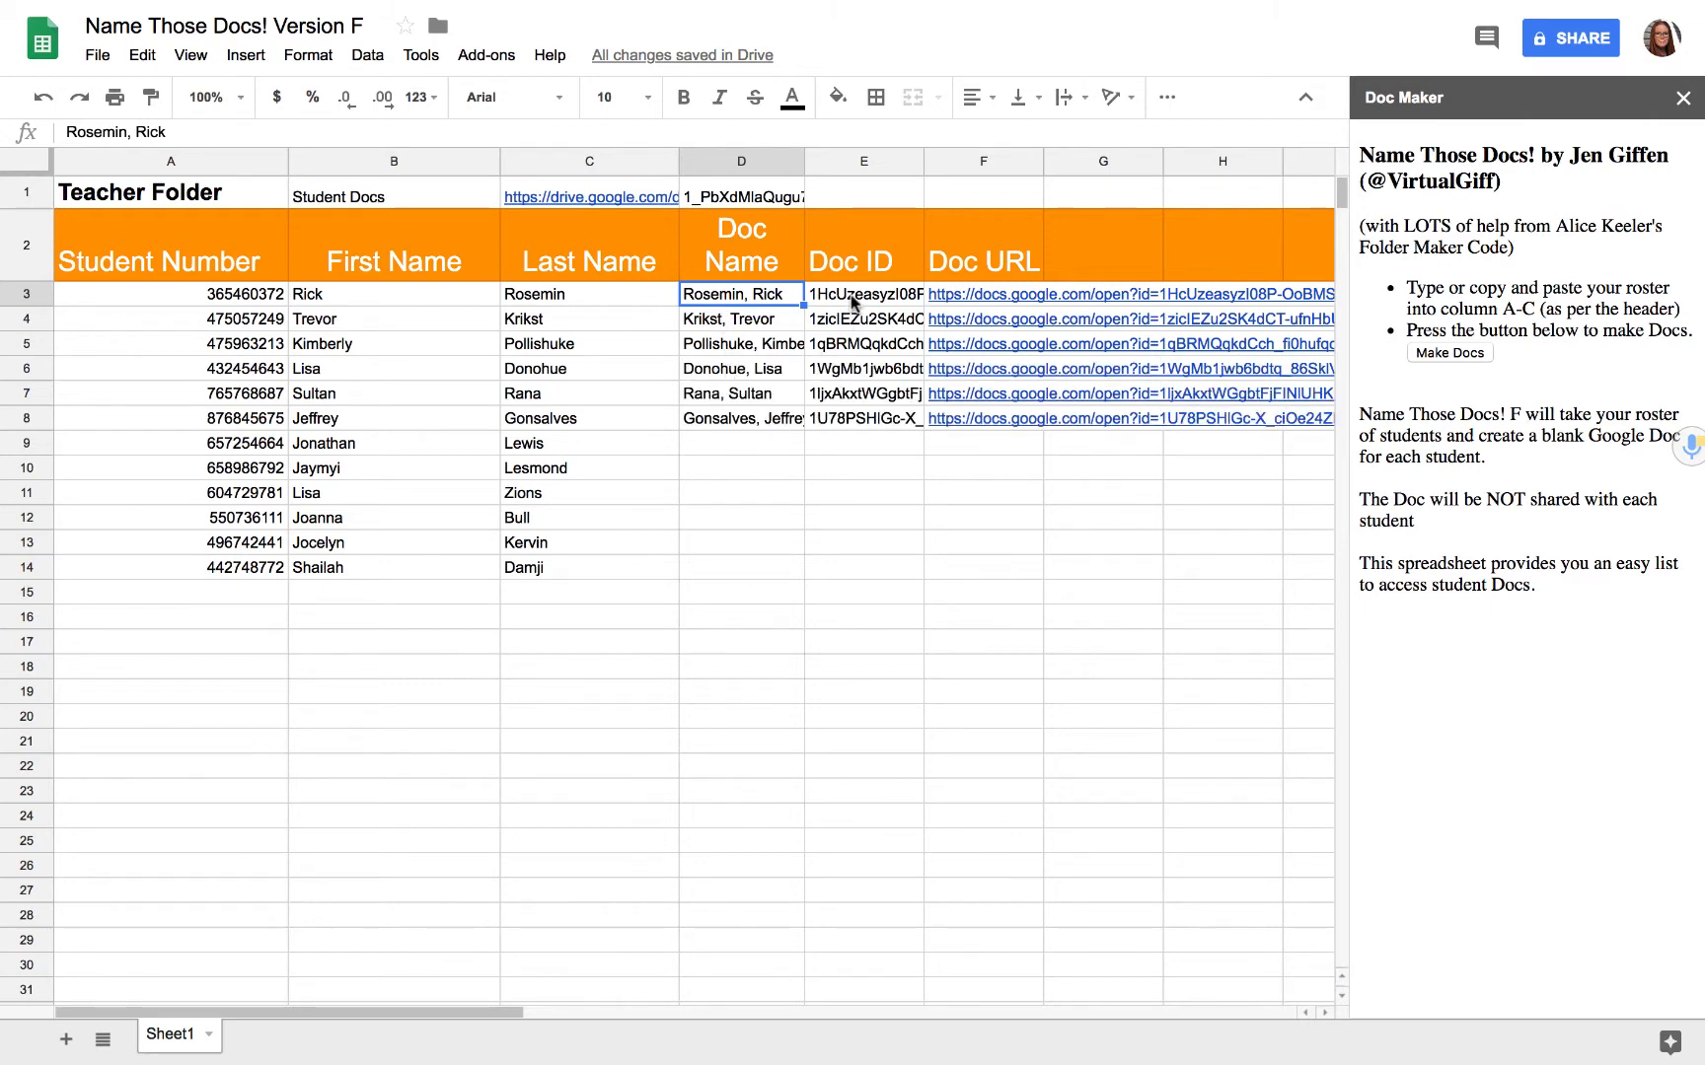
Open the Student Docs folder from its link in the spreadsheet, preview the first Doc and return to the folder's file list.
mouse_move(955, 302)
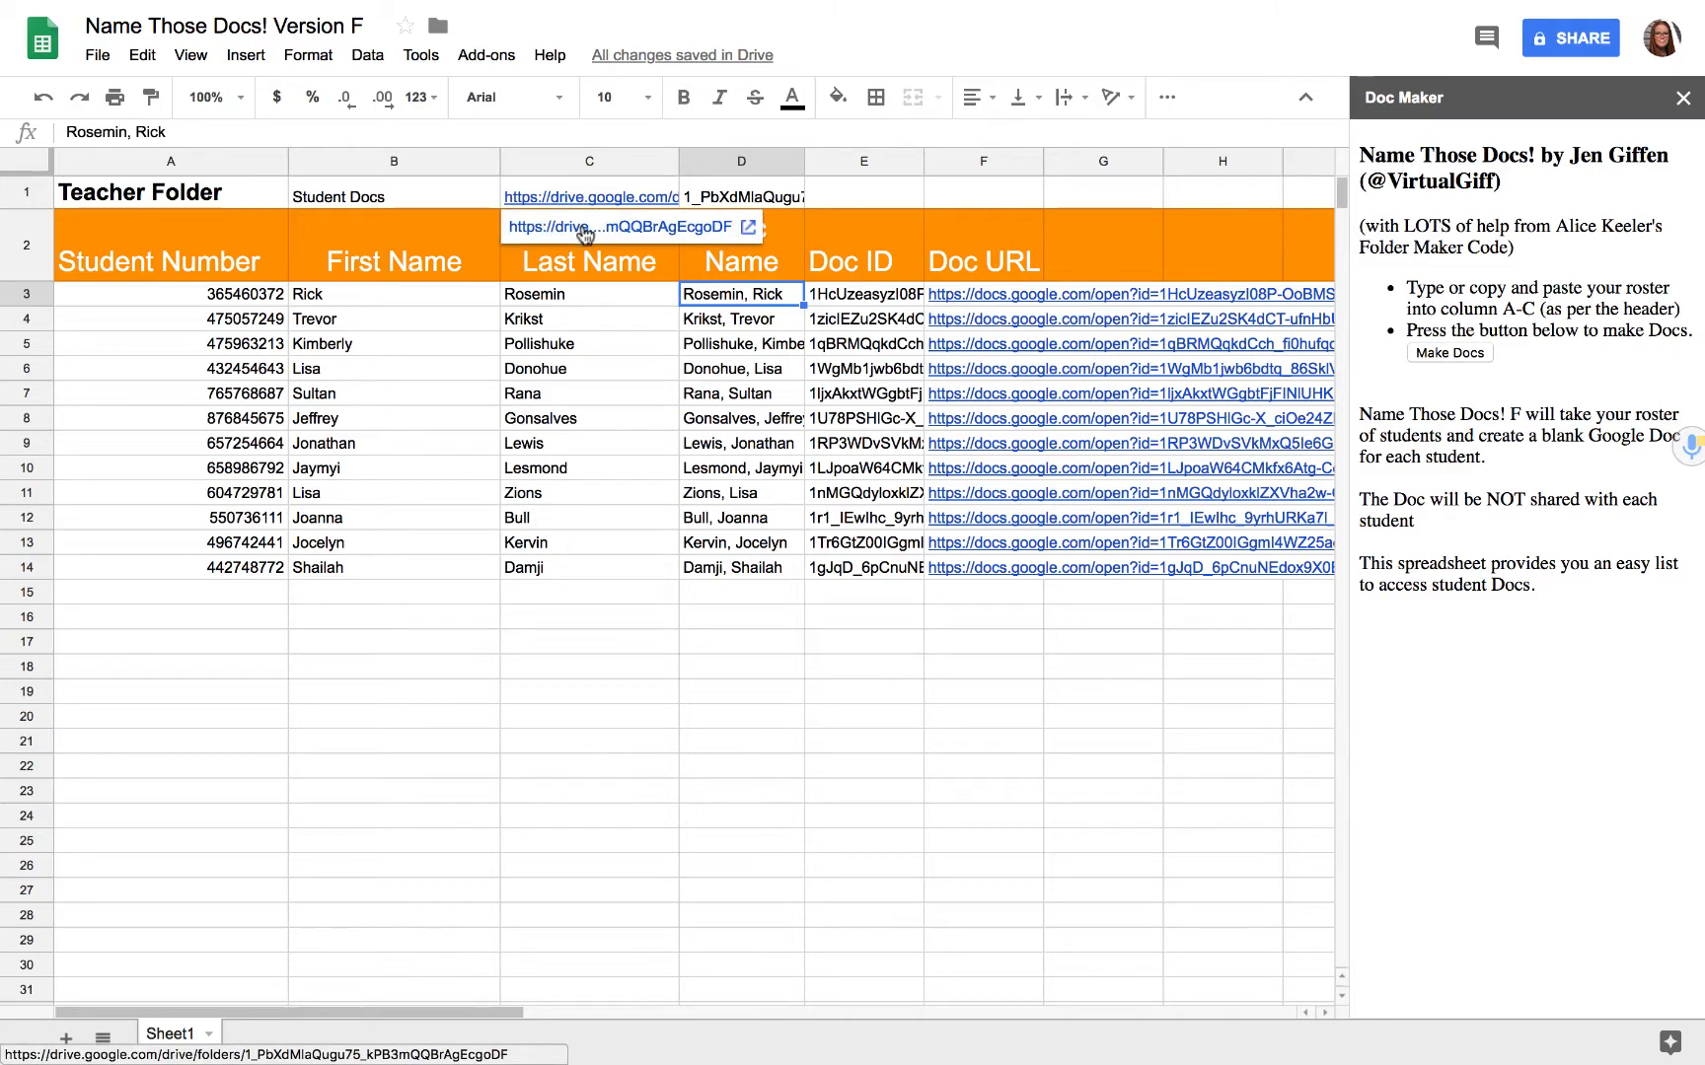
click(583, 228)
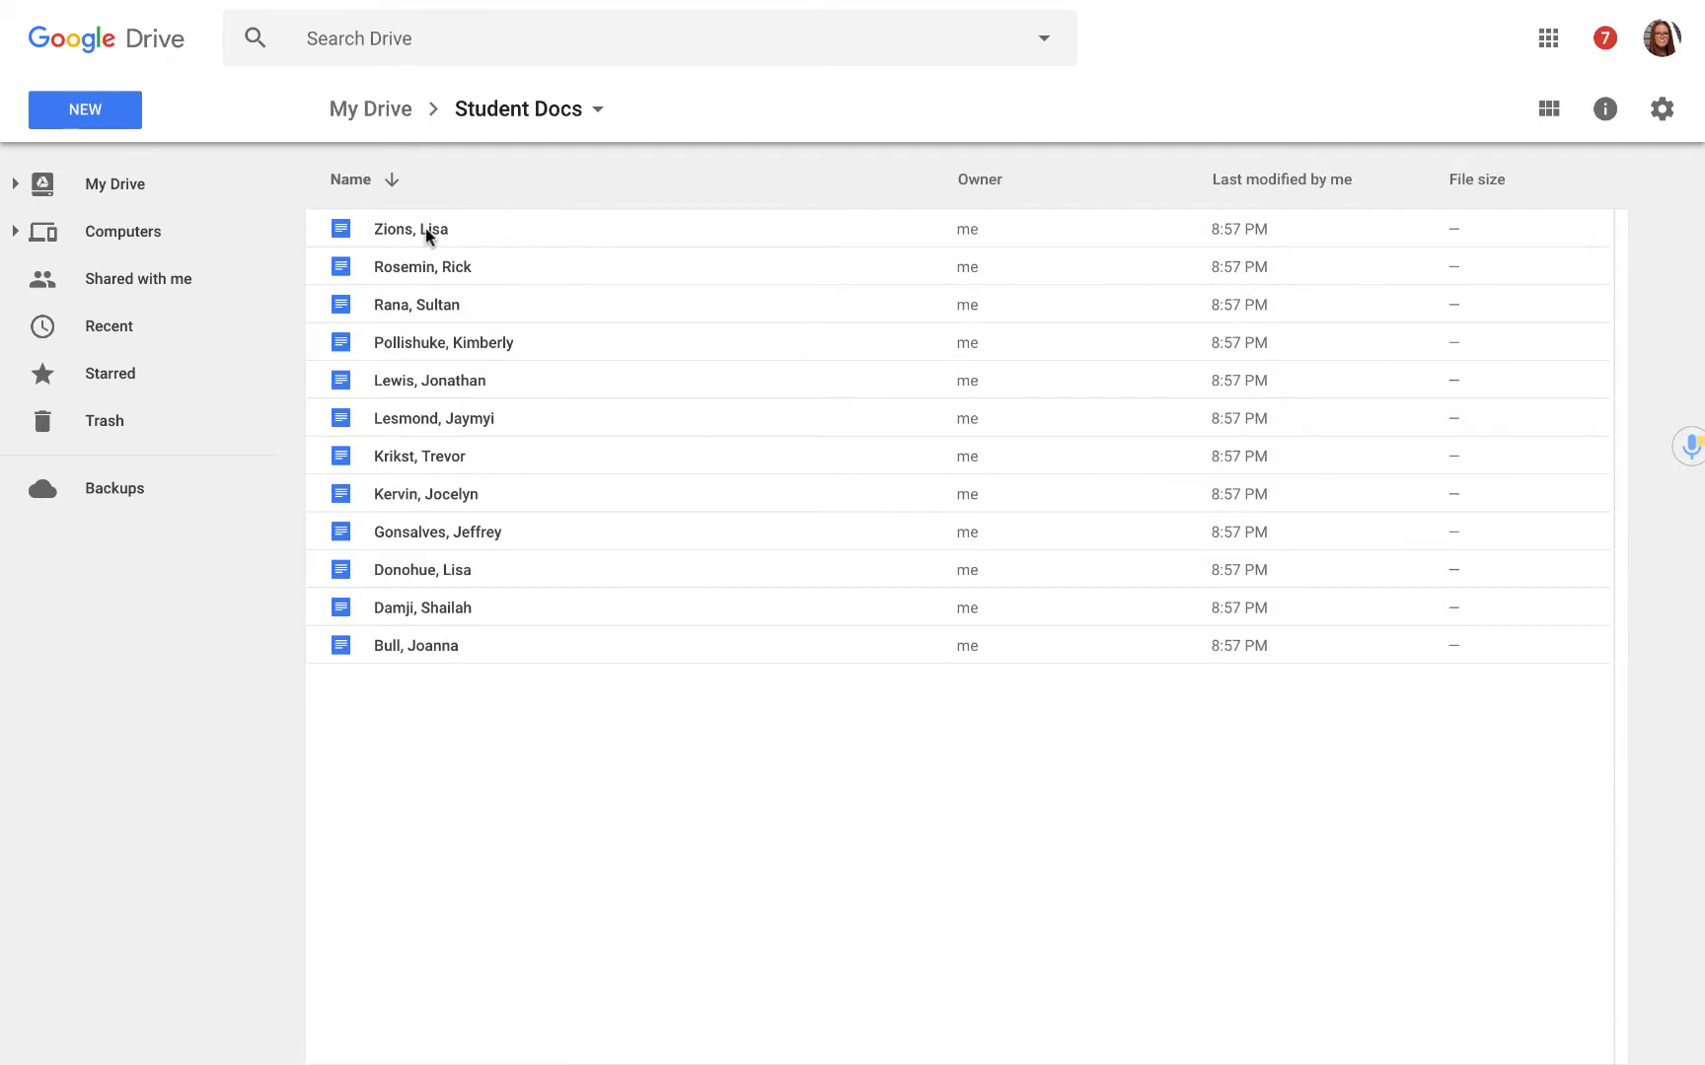
click(425, 228)
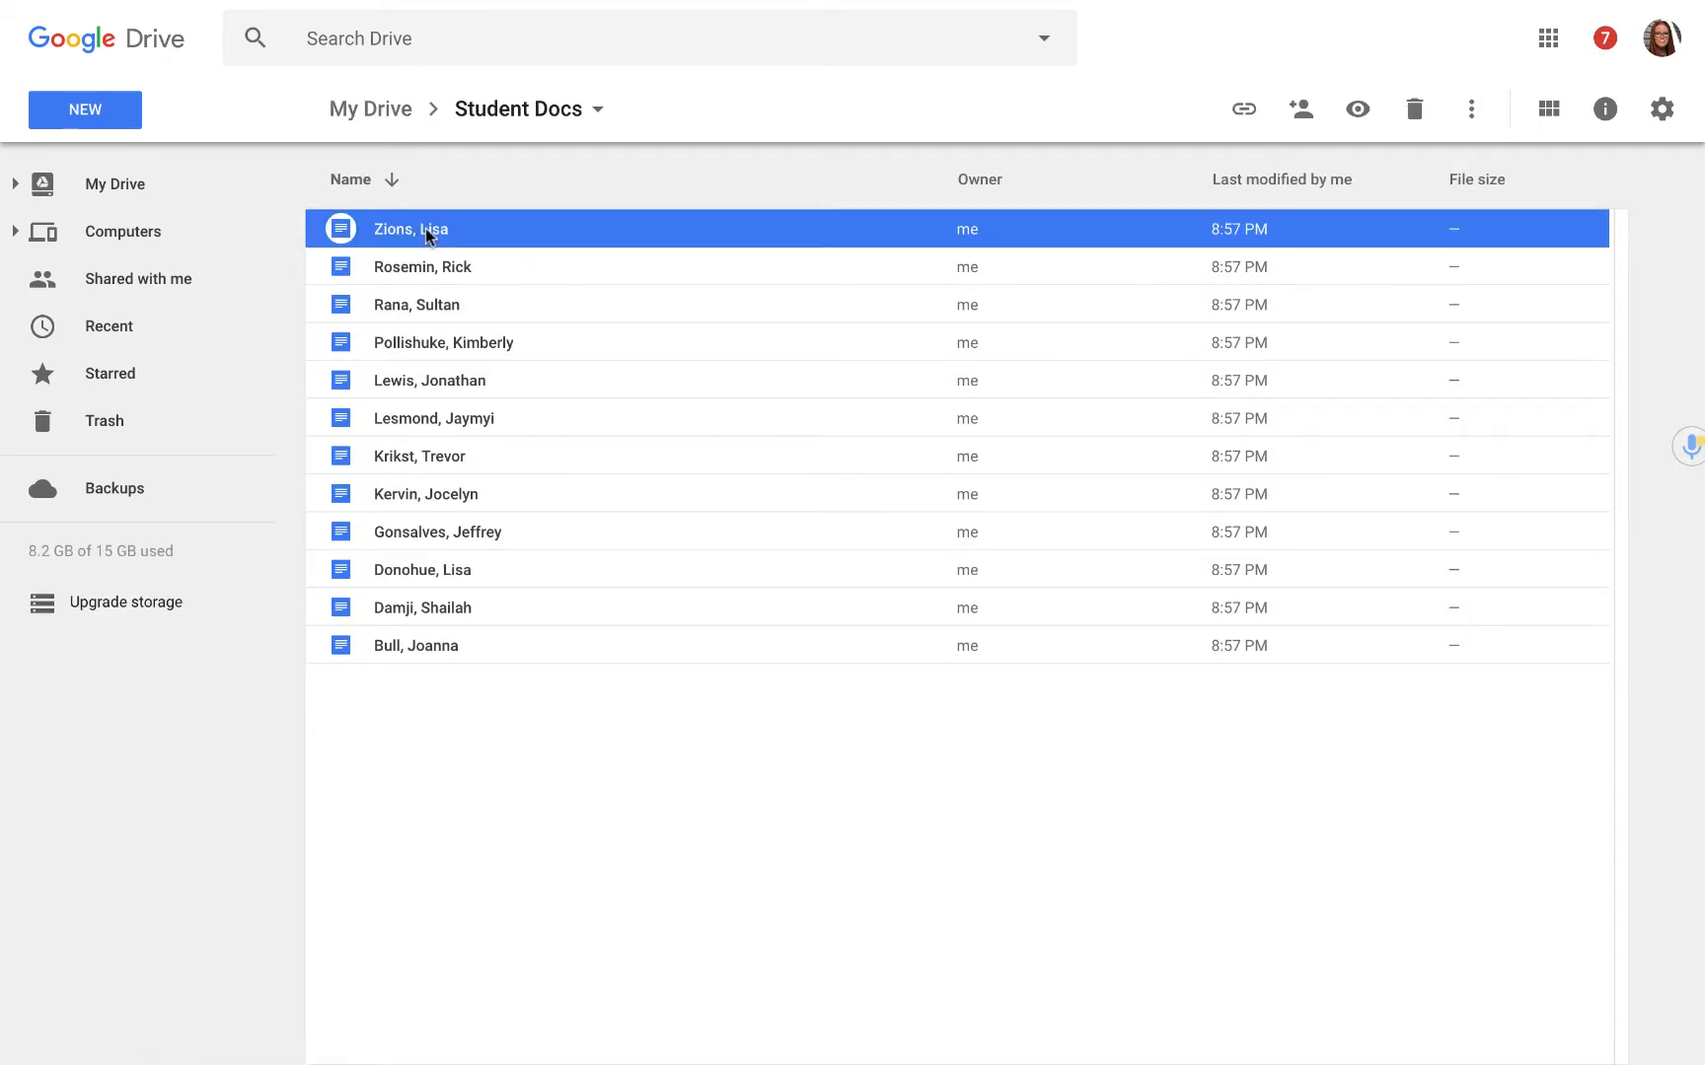
double_click(425, 228)
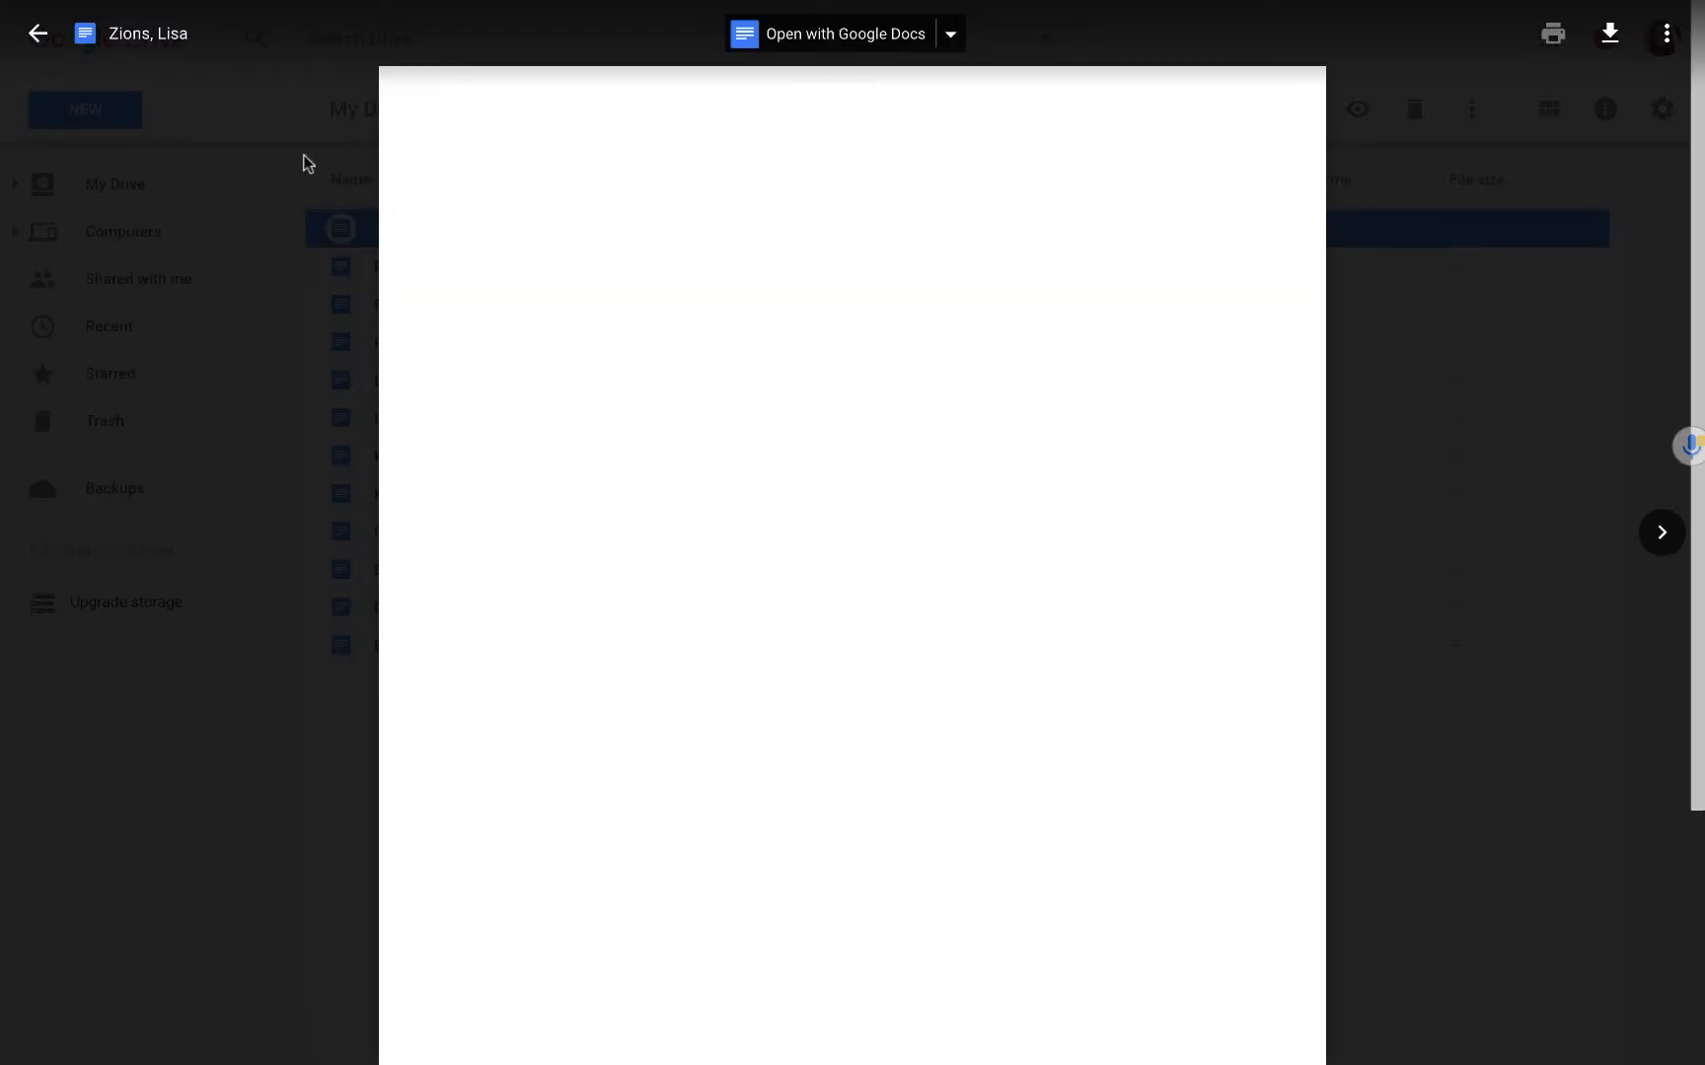
click(38, 34)
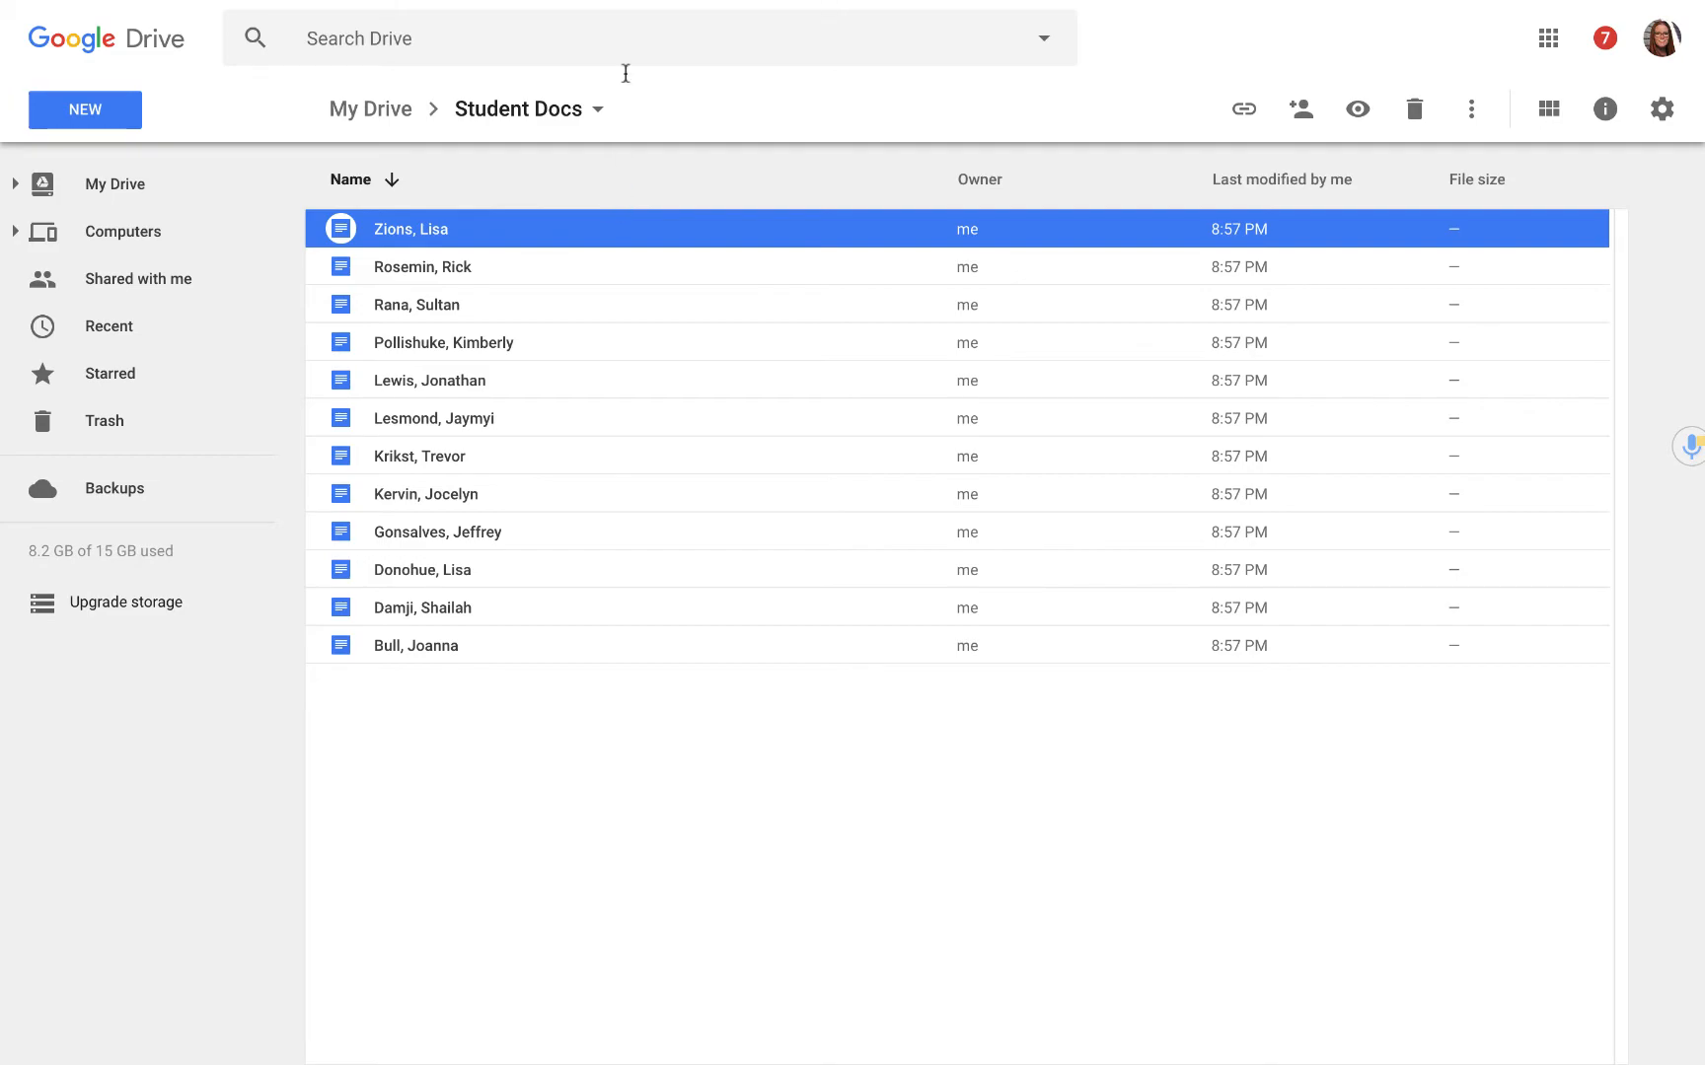
Switch back to the Name Those Docs! Versions document.
mouse_move(646, 8)
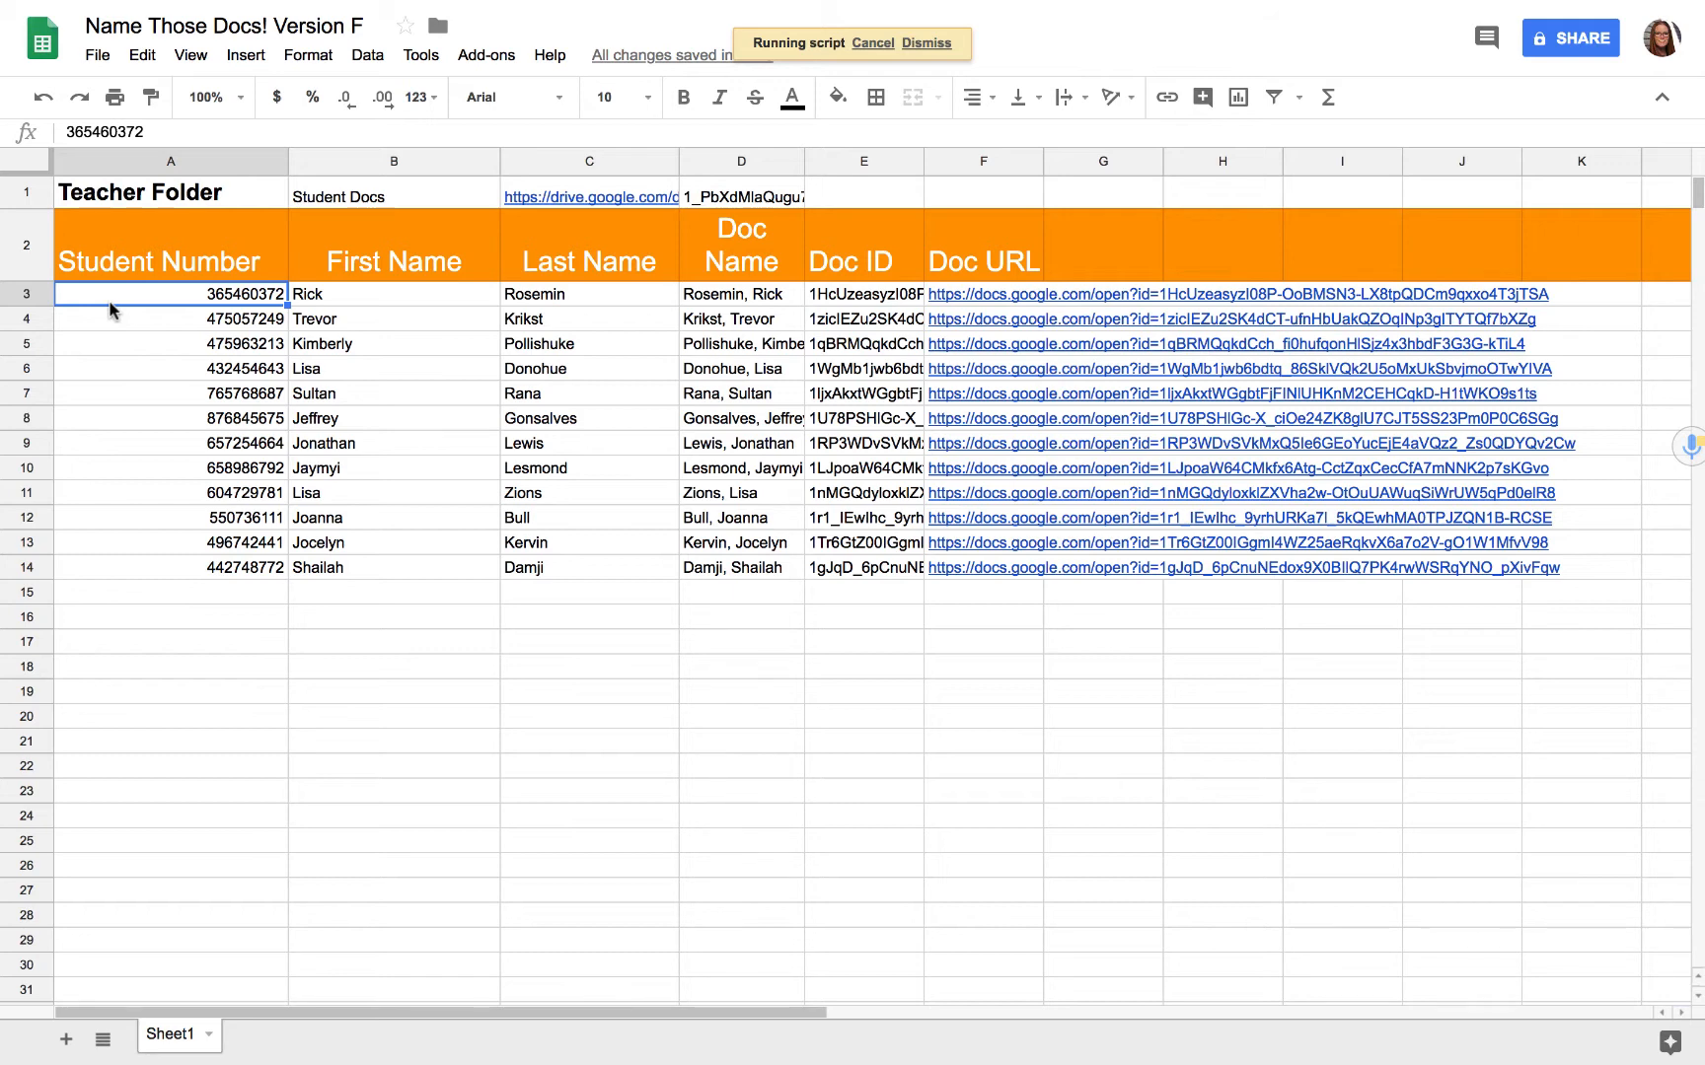
mouse_move(473, 7)
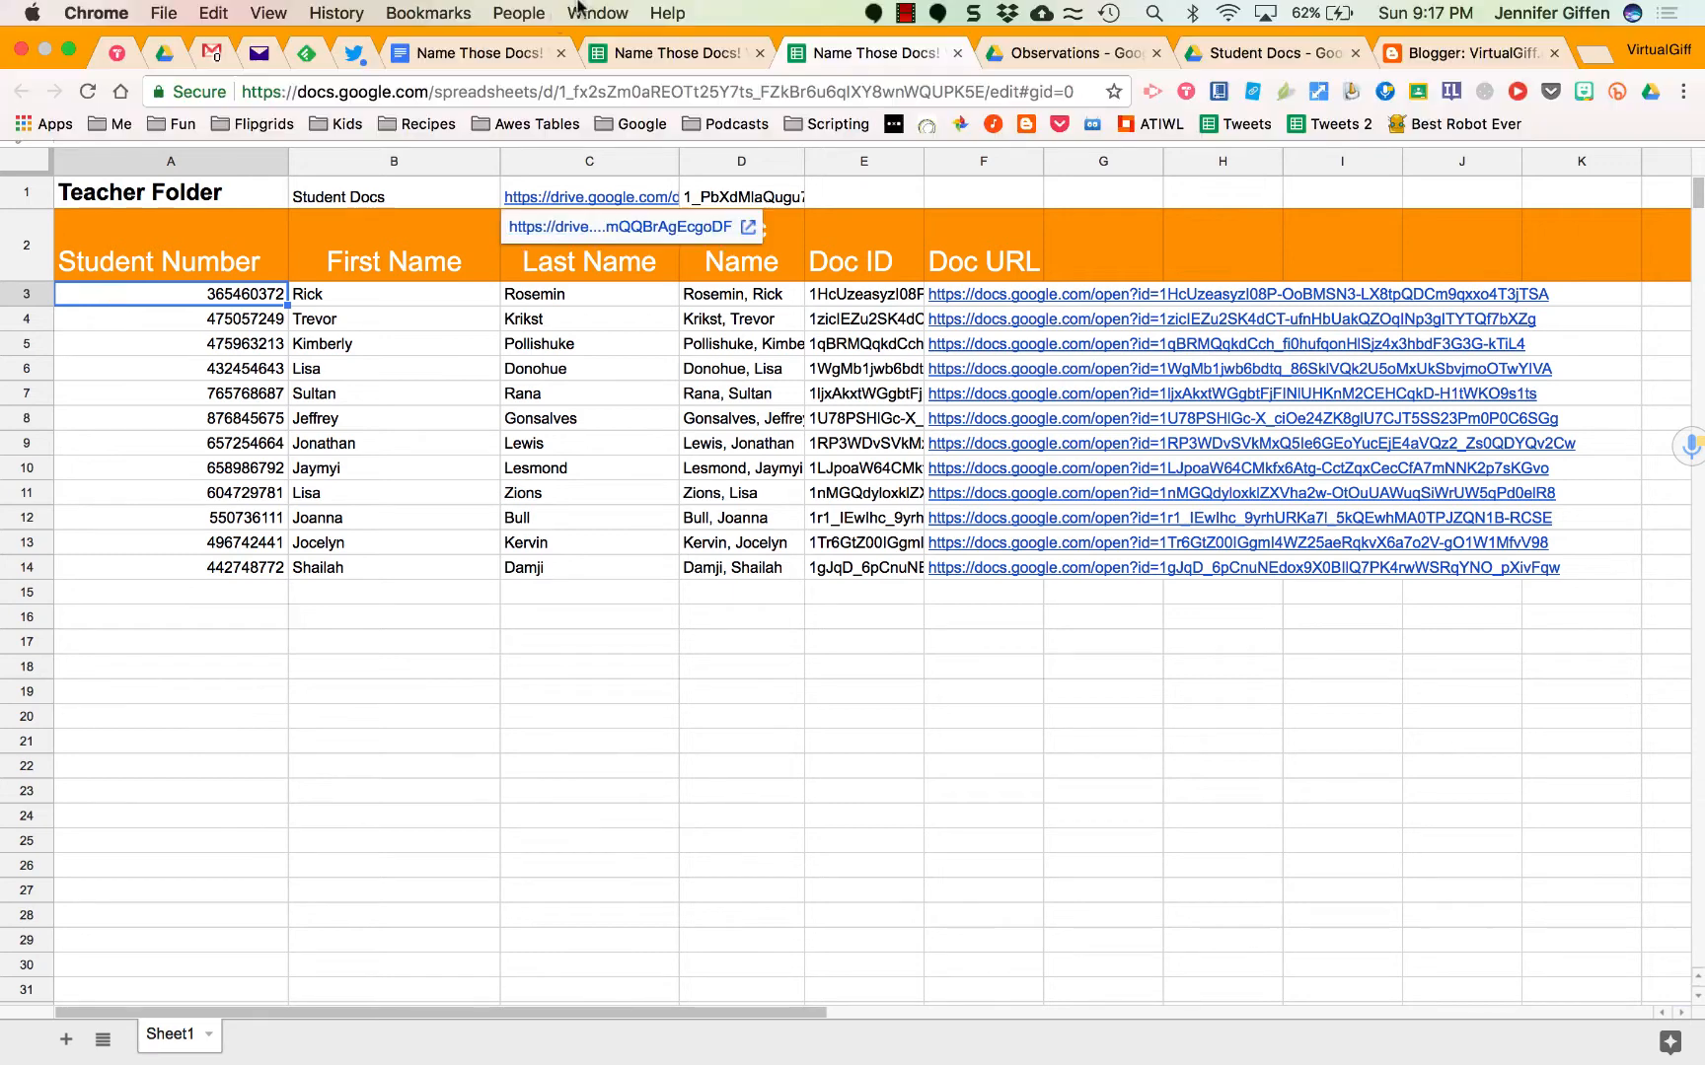
click(473, 52)
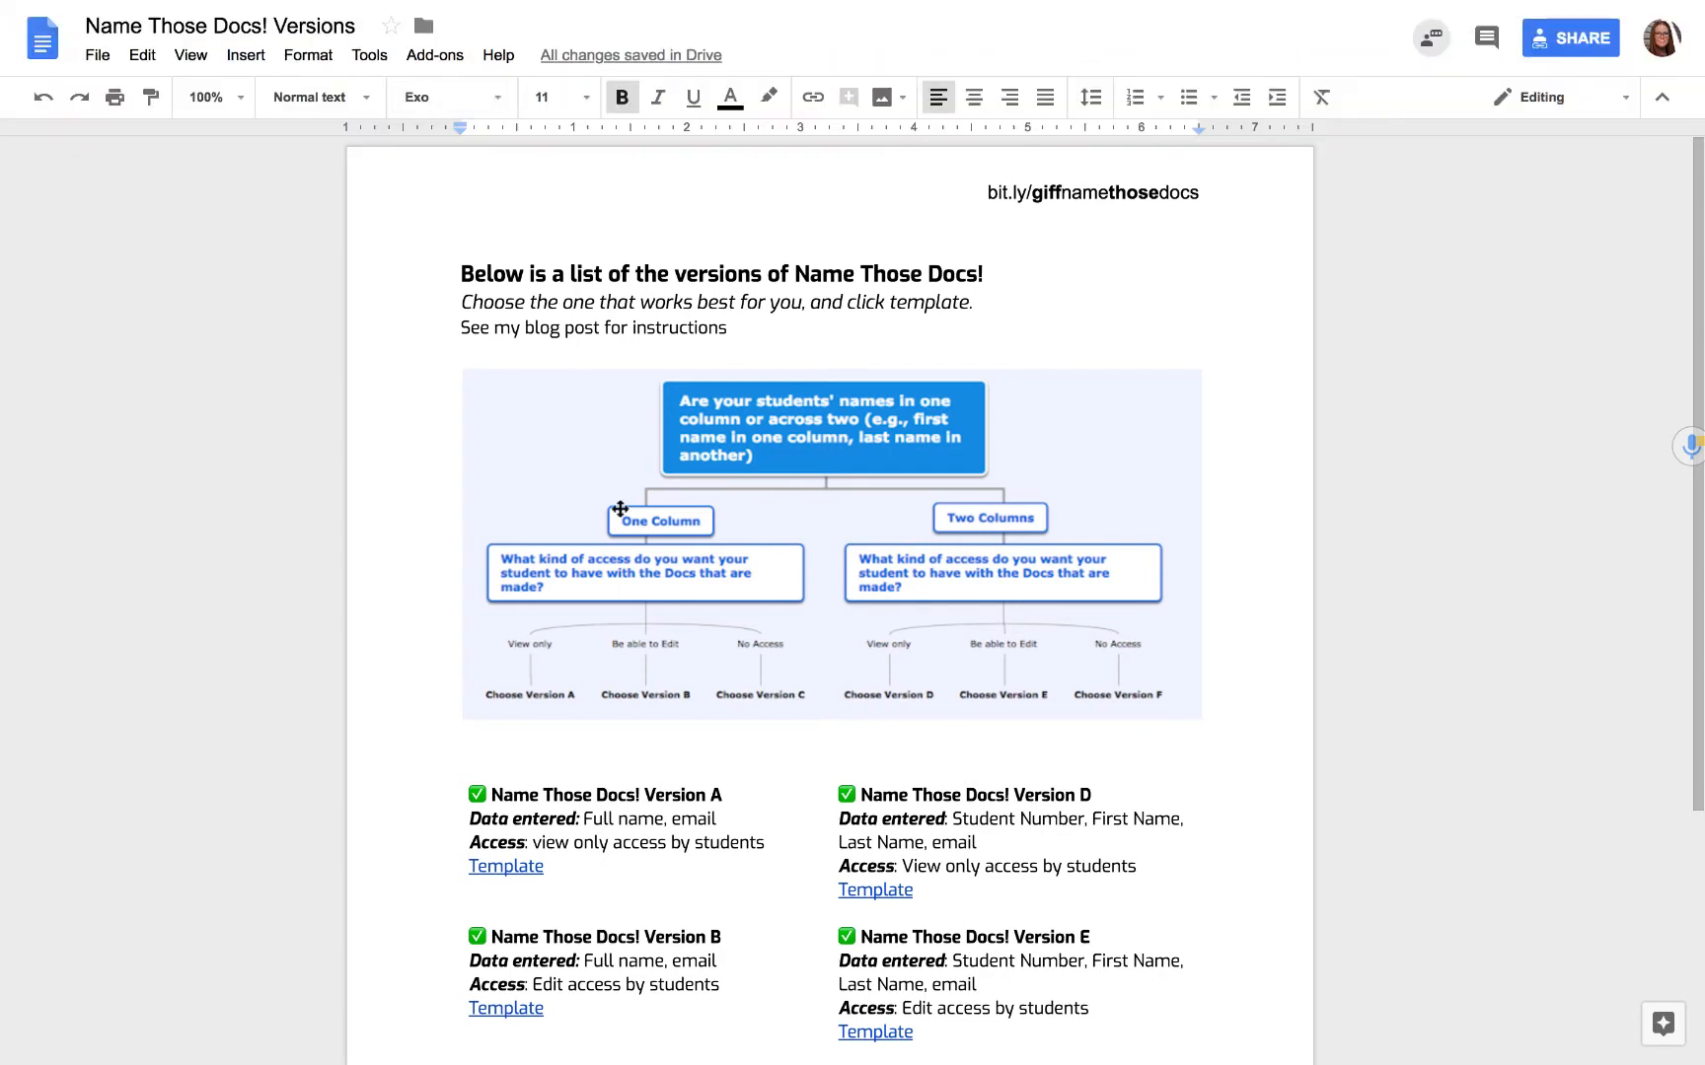